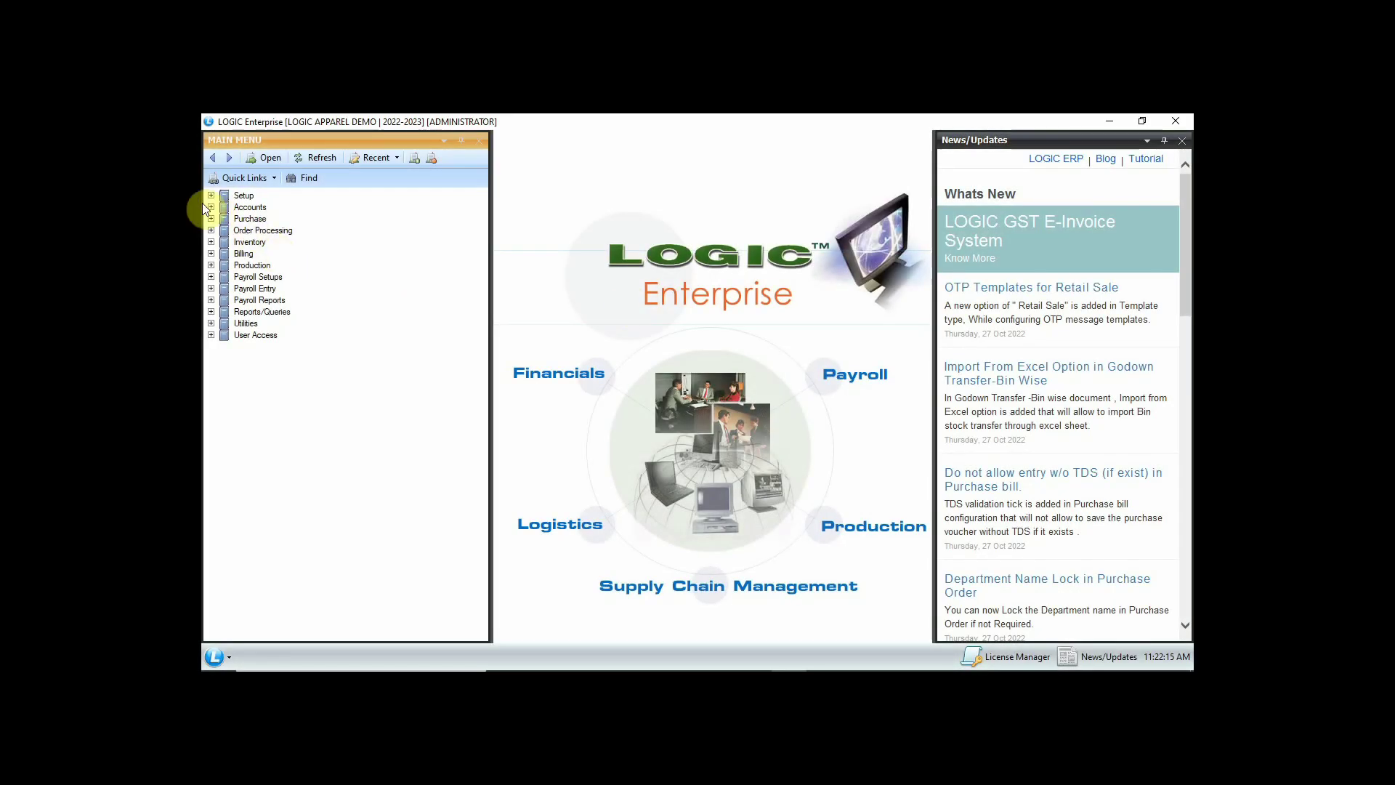
Step: Expand Accounts and then A/C Vouchers in the main menu tree to list the voucher types
{"action": "left_click", "coordinate": [211, 208]}
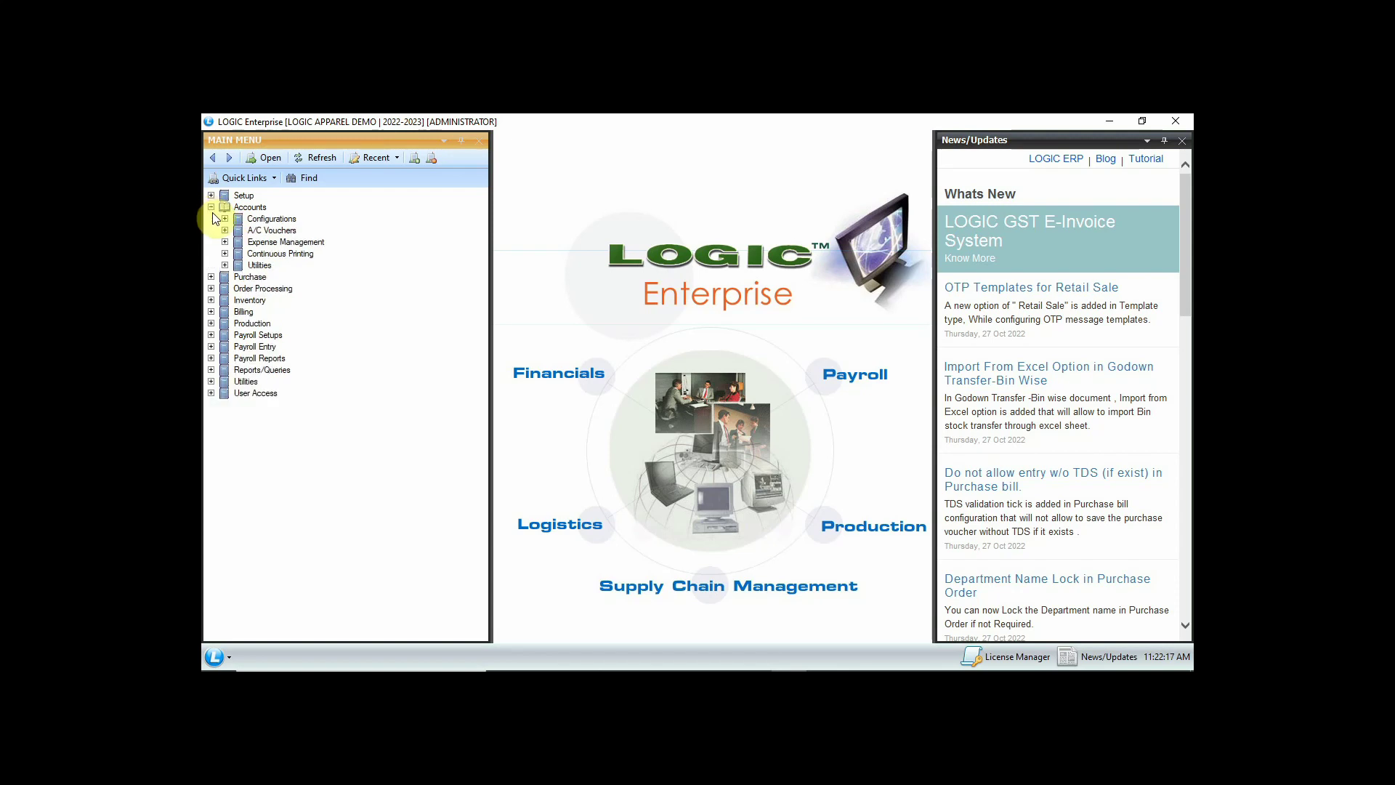
{"action": "left_click", "coordinate": [225, 231]}
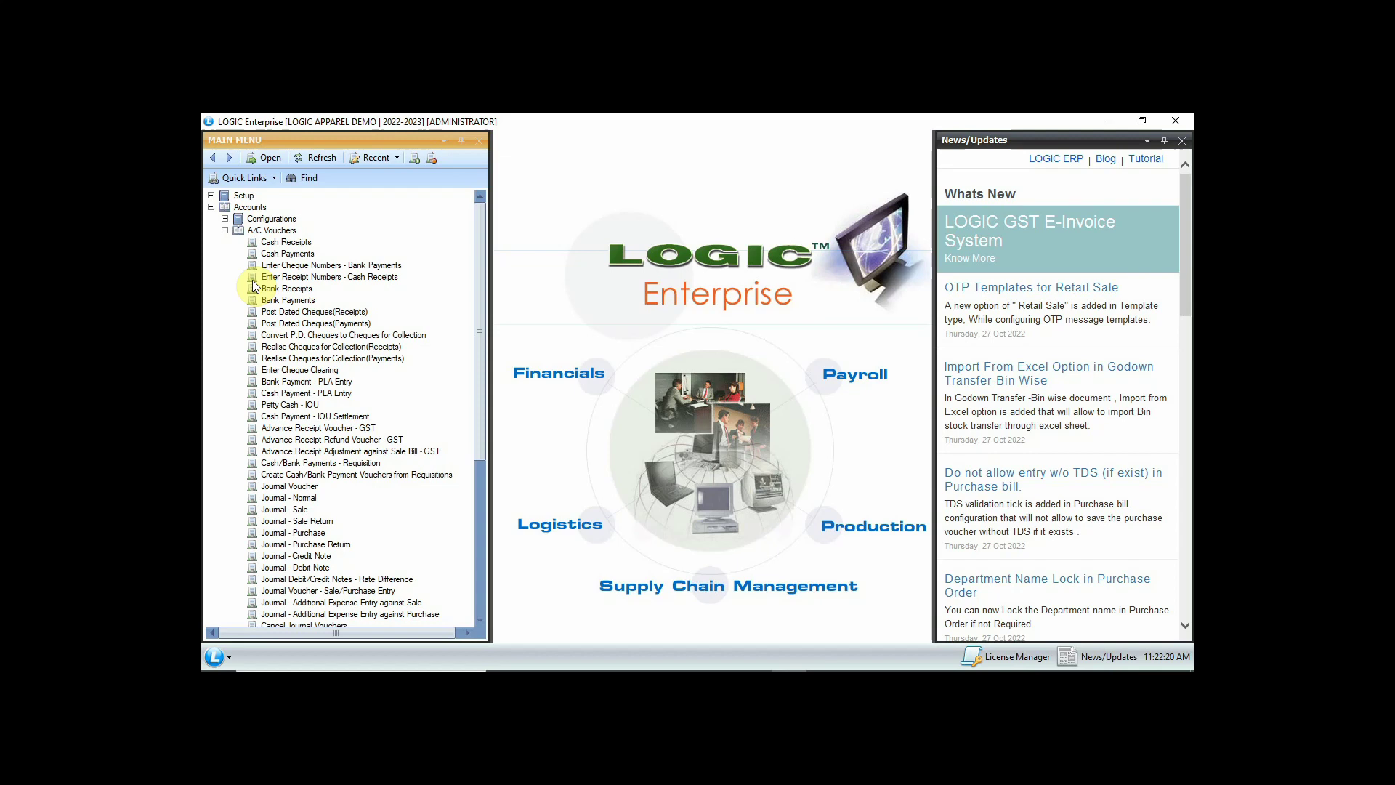
Step: Open a new Bank Payments voucher and enable the NARRATION column in its grid's column attributes
{"action": "double_click", "coordinate": [287, 300]}
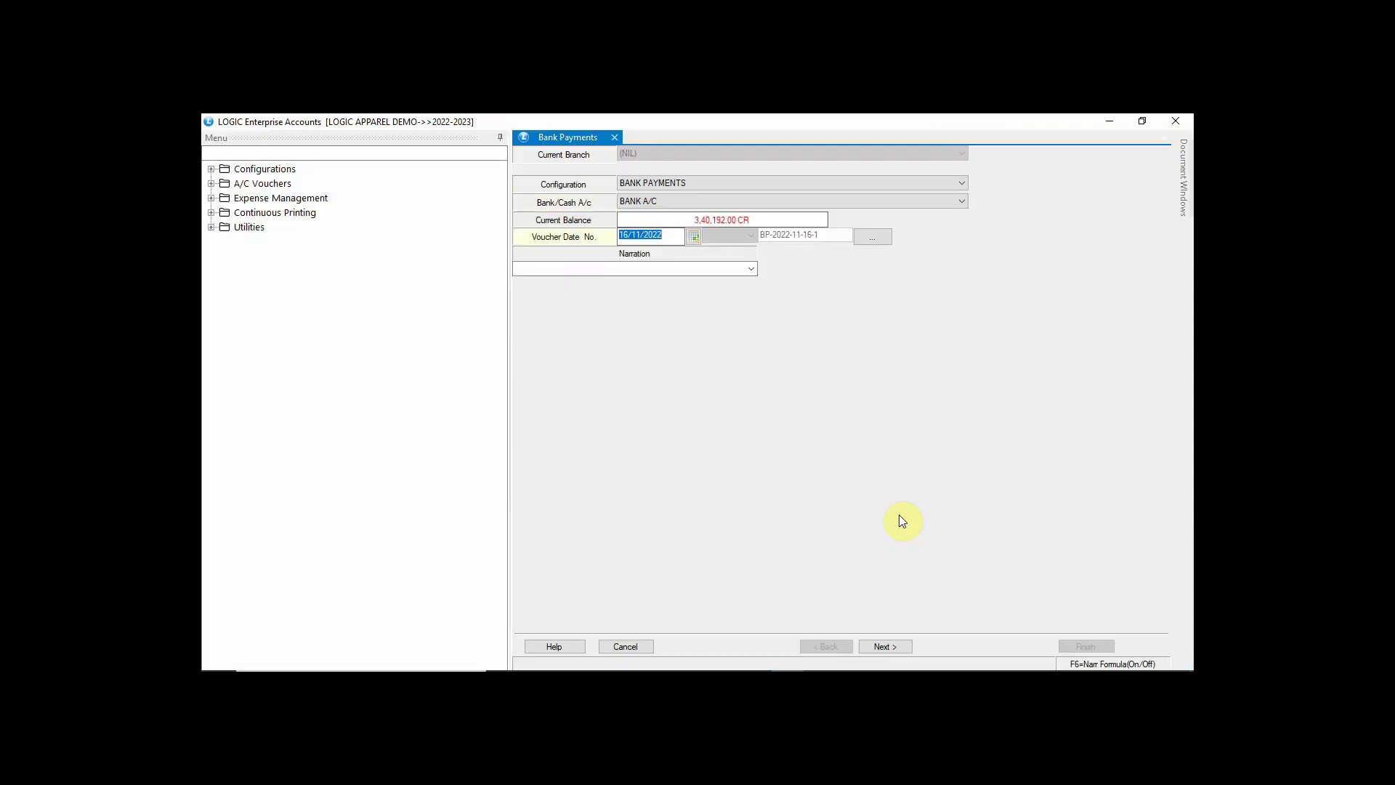
{"action": "key", "text": "Return"}
{"action": "key", "text": "Return"}
{"action": "key", "text": "Return"}
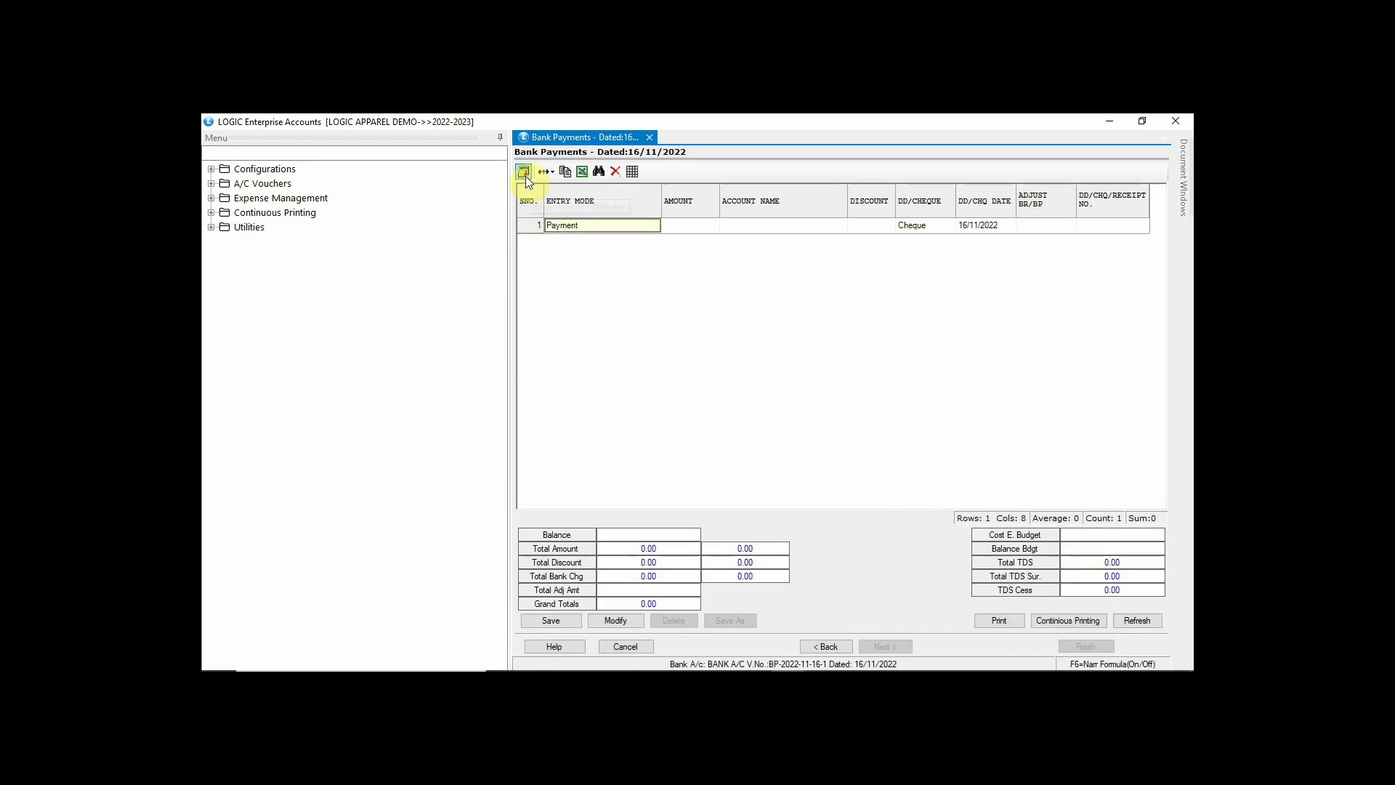
{"action": "left_click", "coordinate": [525, 175]}
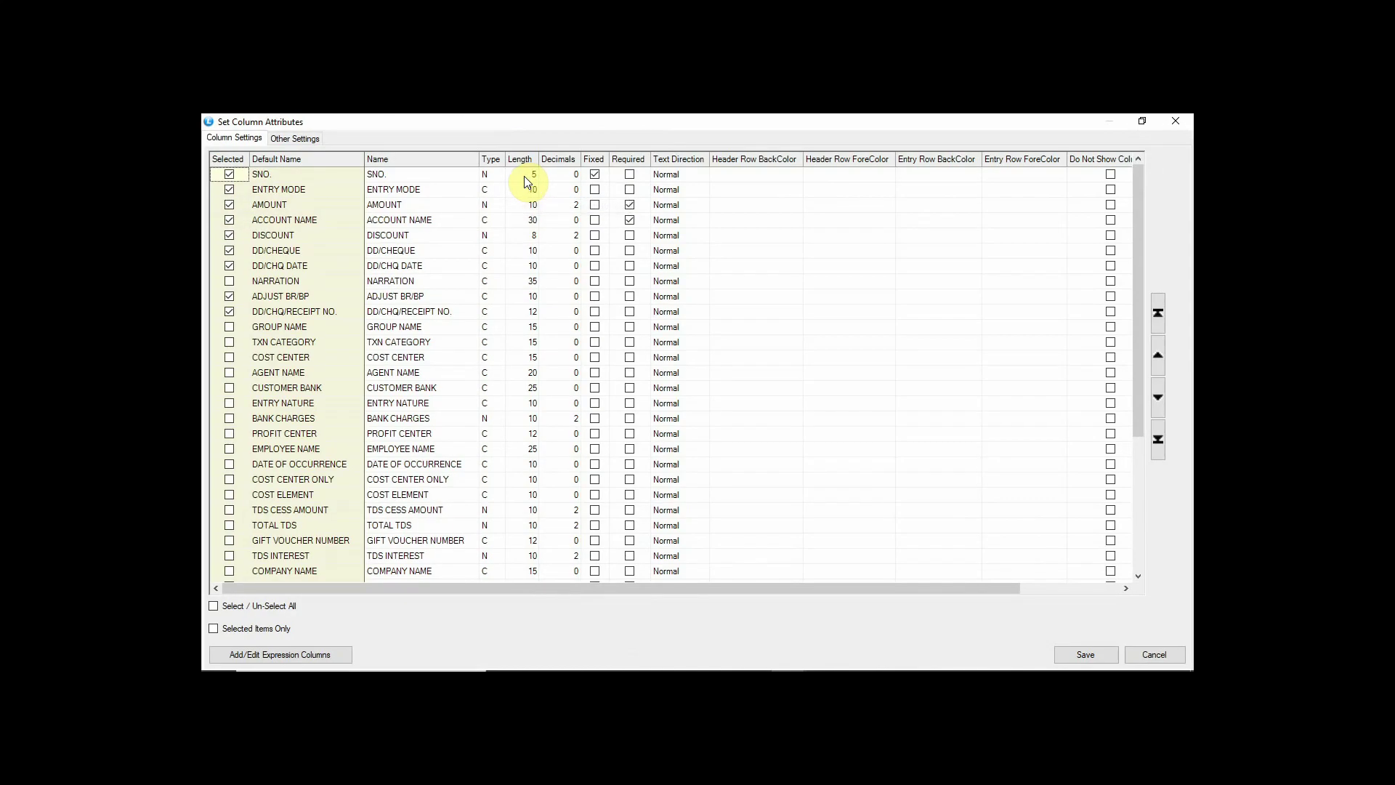
{"action": "left_click", "coordinate": [229, 282]}
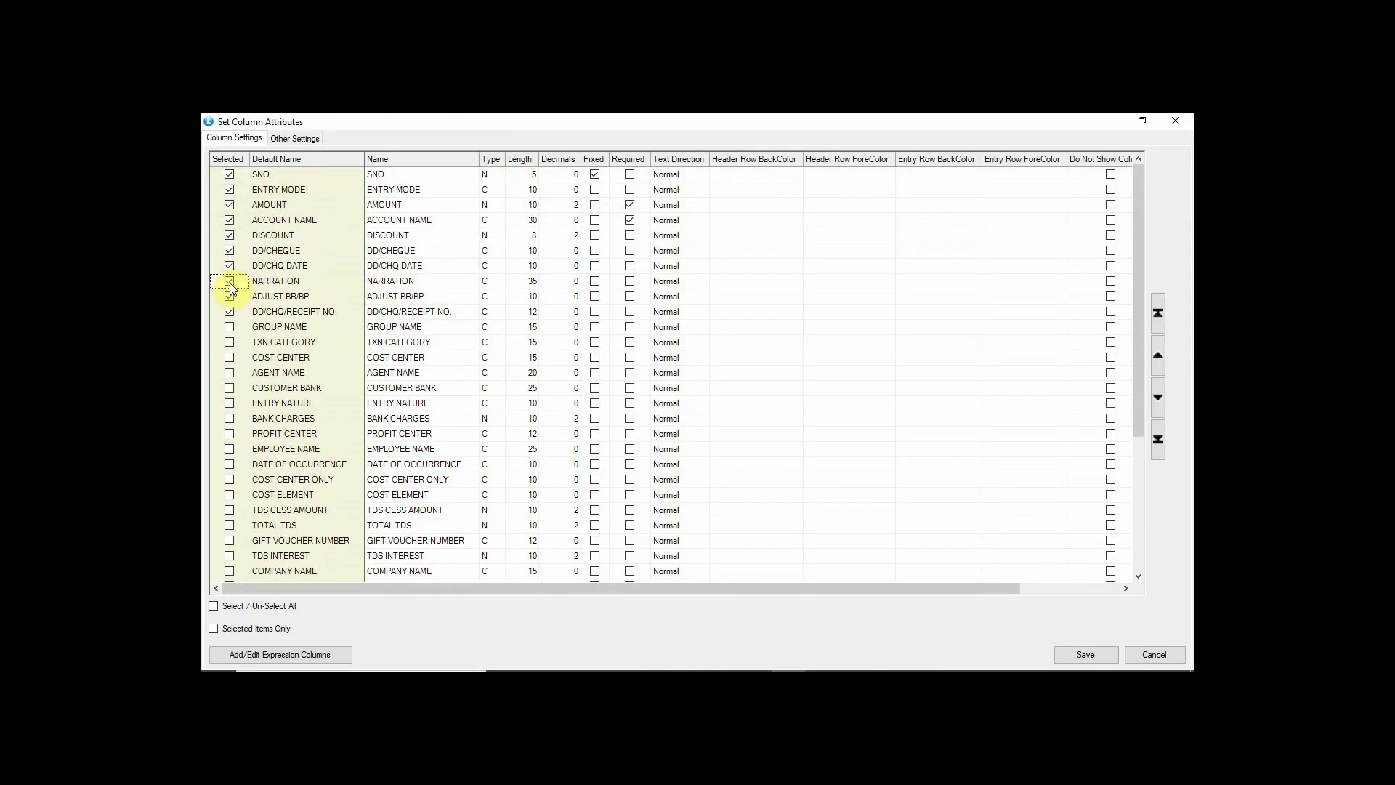
{"action": "left_click", "coordinate": [1061, 651]}
{"action": "left_click", "coordinate": [701, 448]}
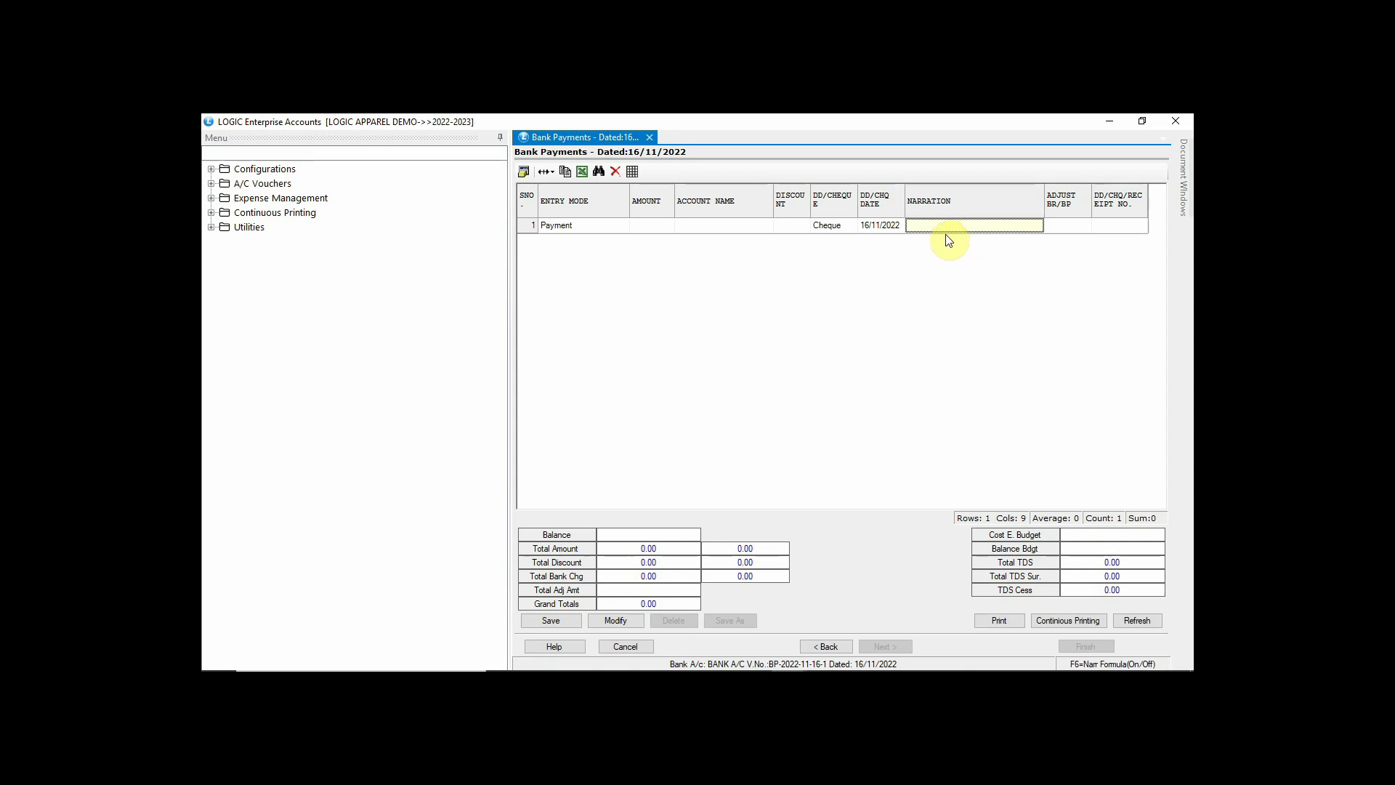
Step: Untick DISCOUNT in the grid's column attributes and save, leaving 8 columns
{"action": "left_click", "coordinate": [793, 226]}
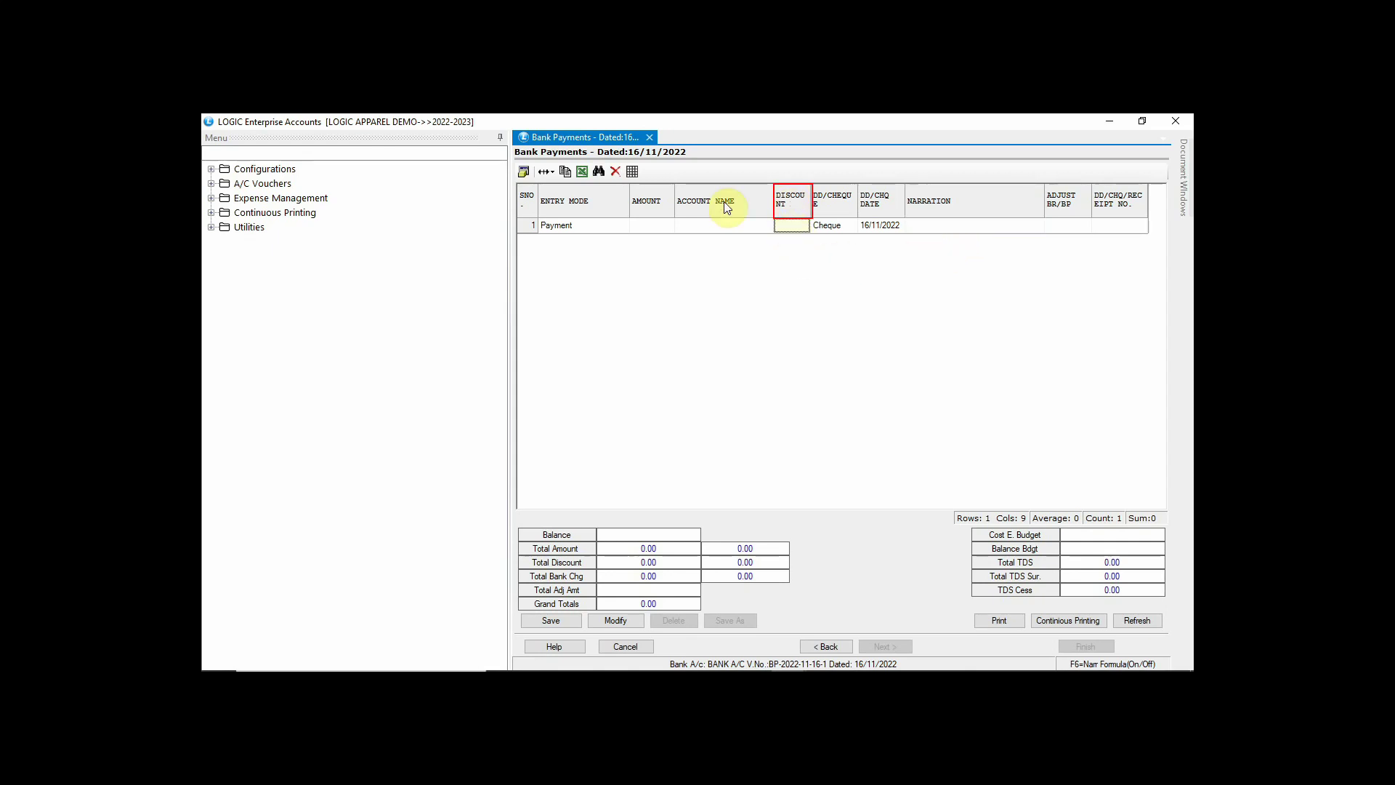
{"action": "left_click", "coordinate": [524, 173]}
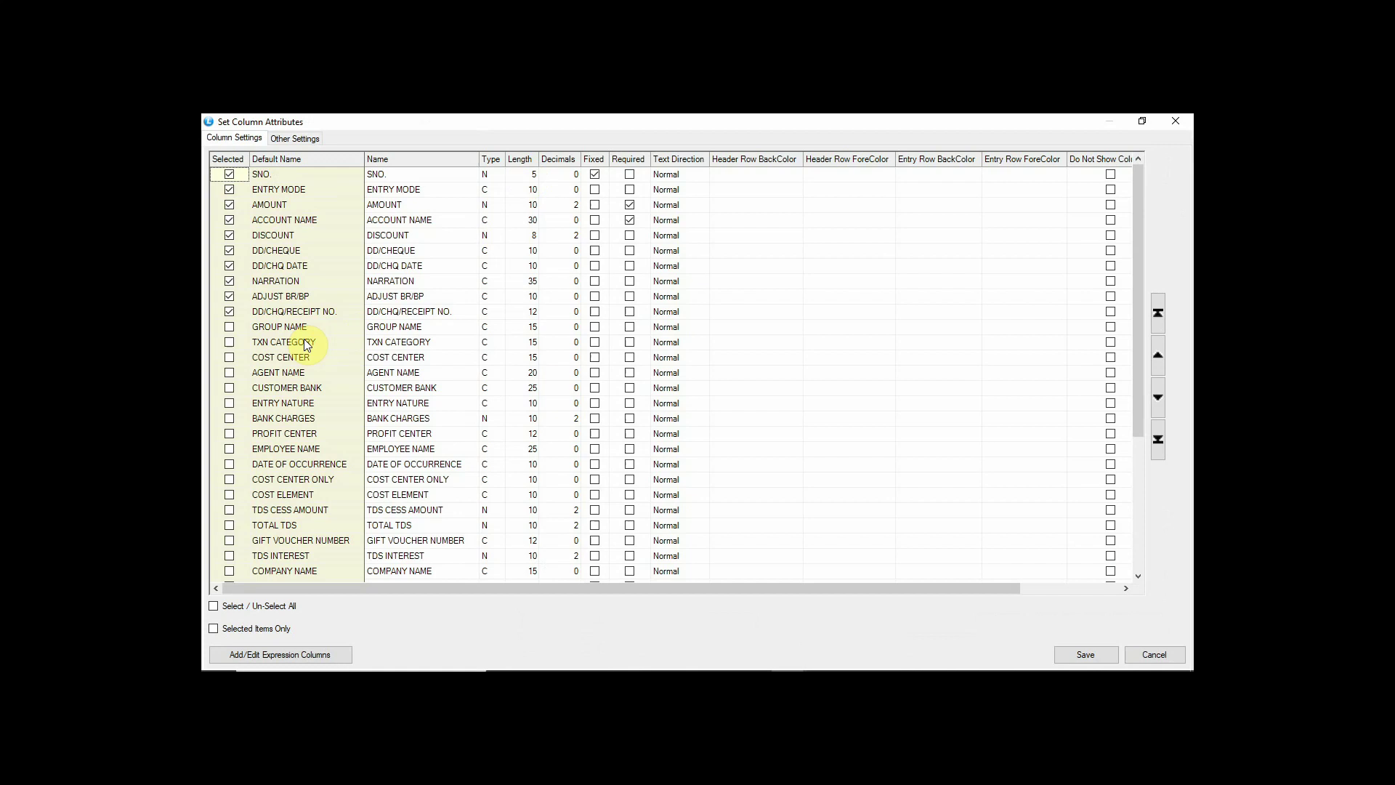
{"action": "left_click", "coordinate": [230, 236]}
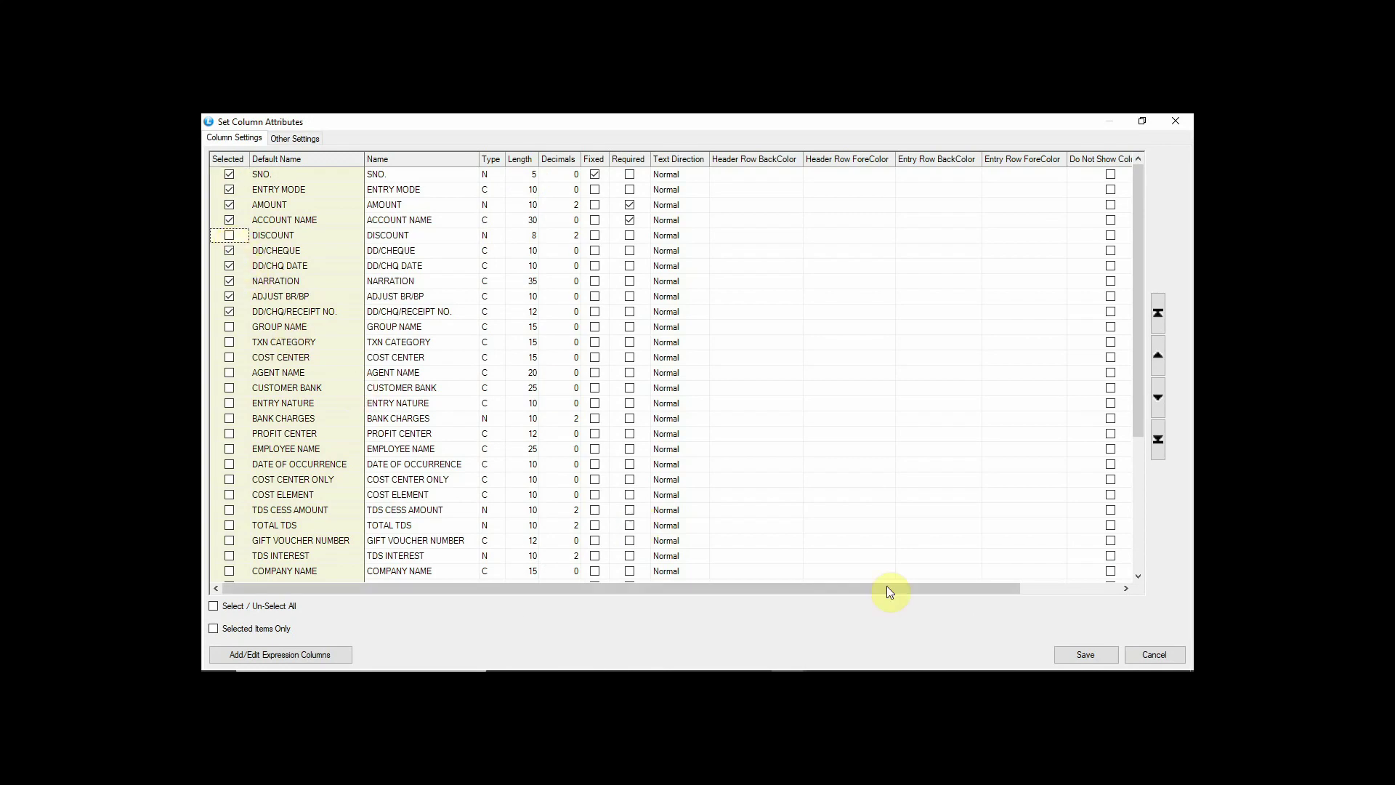
{"action": "left_click", "coordinate": [1063, 656]}
{"action": "left_click", "coordinate": [697, 448]}
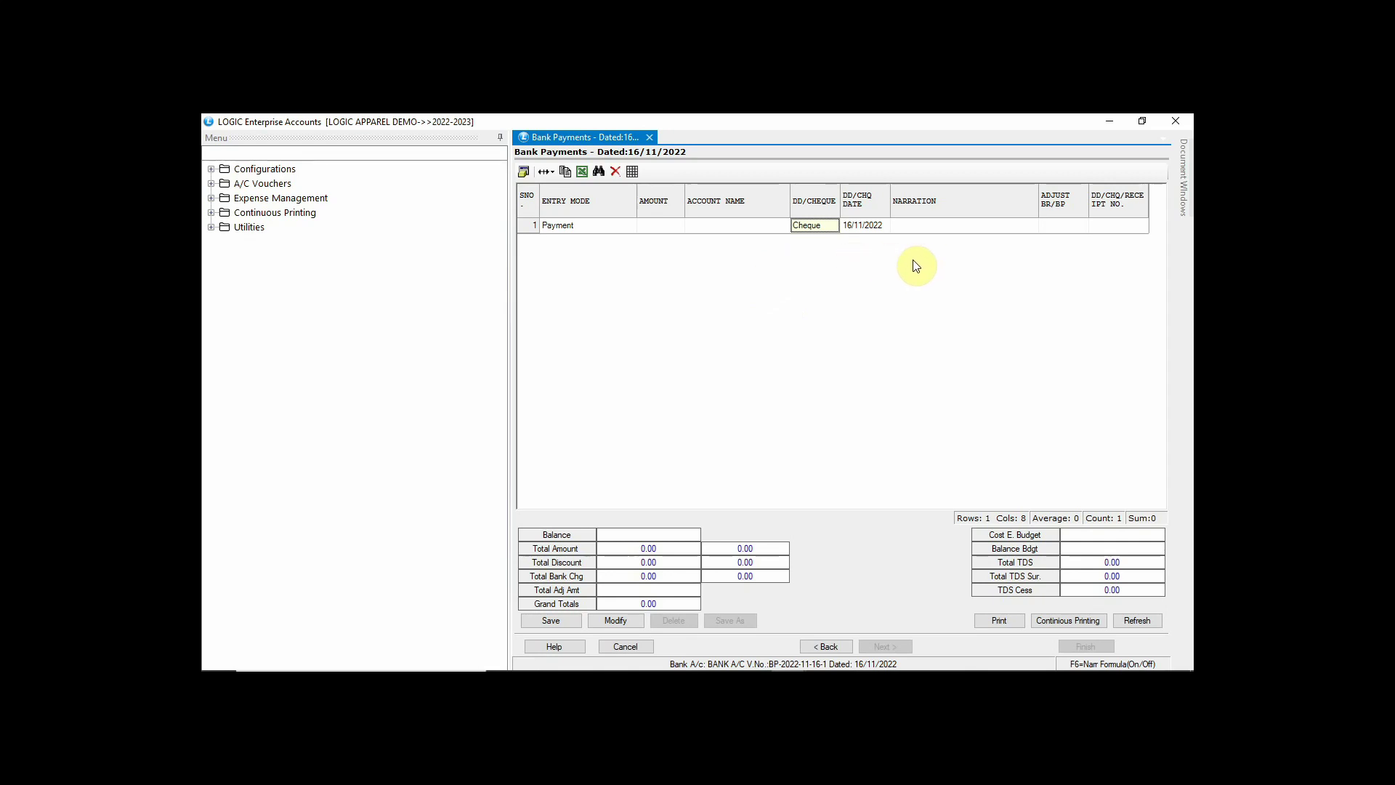
Step: Move AMOUNT down five places to last, after DD/CHQ/Receipt No., and save the column order
{"action": "left_click", "coordinate": [673, 227]}
{"action": "left_click", "coordinate": [524, 171]}
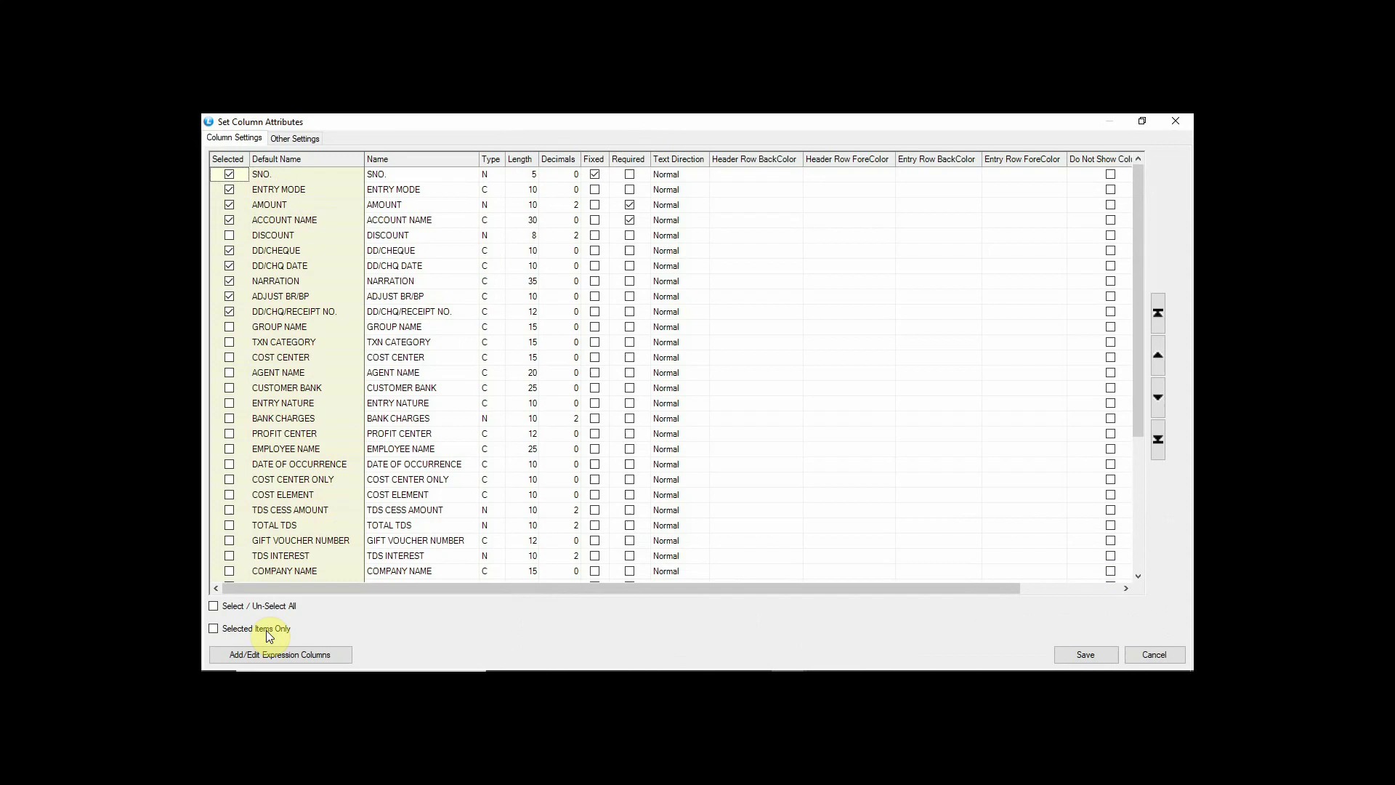
{"action": "left_click", "coordinate": [212, 629]}
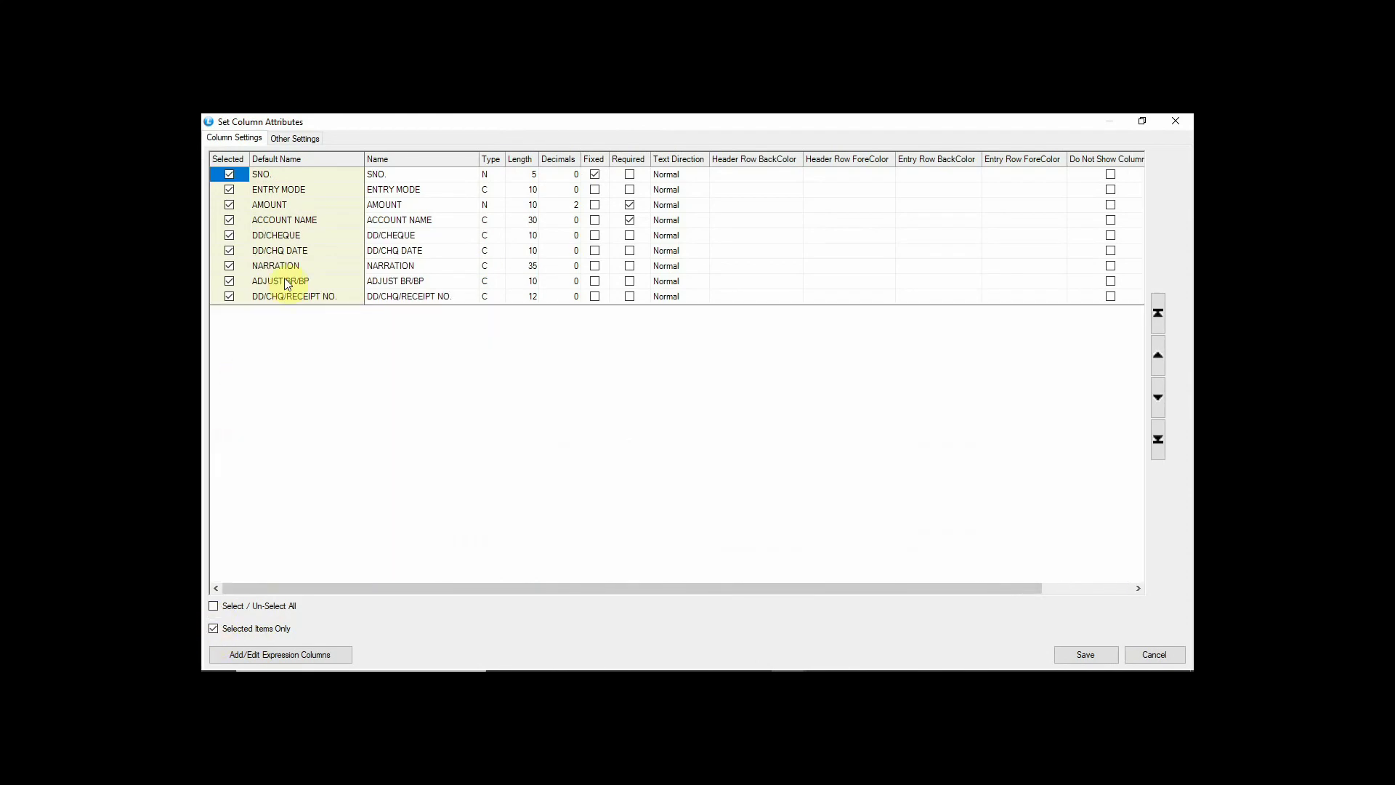
{"action": "left_click", "coordinate": [312, 206]}
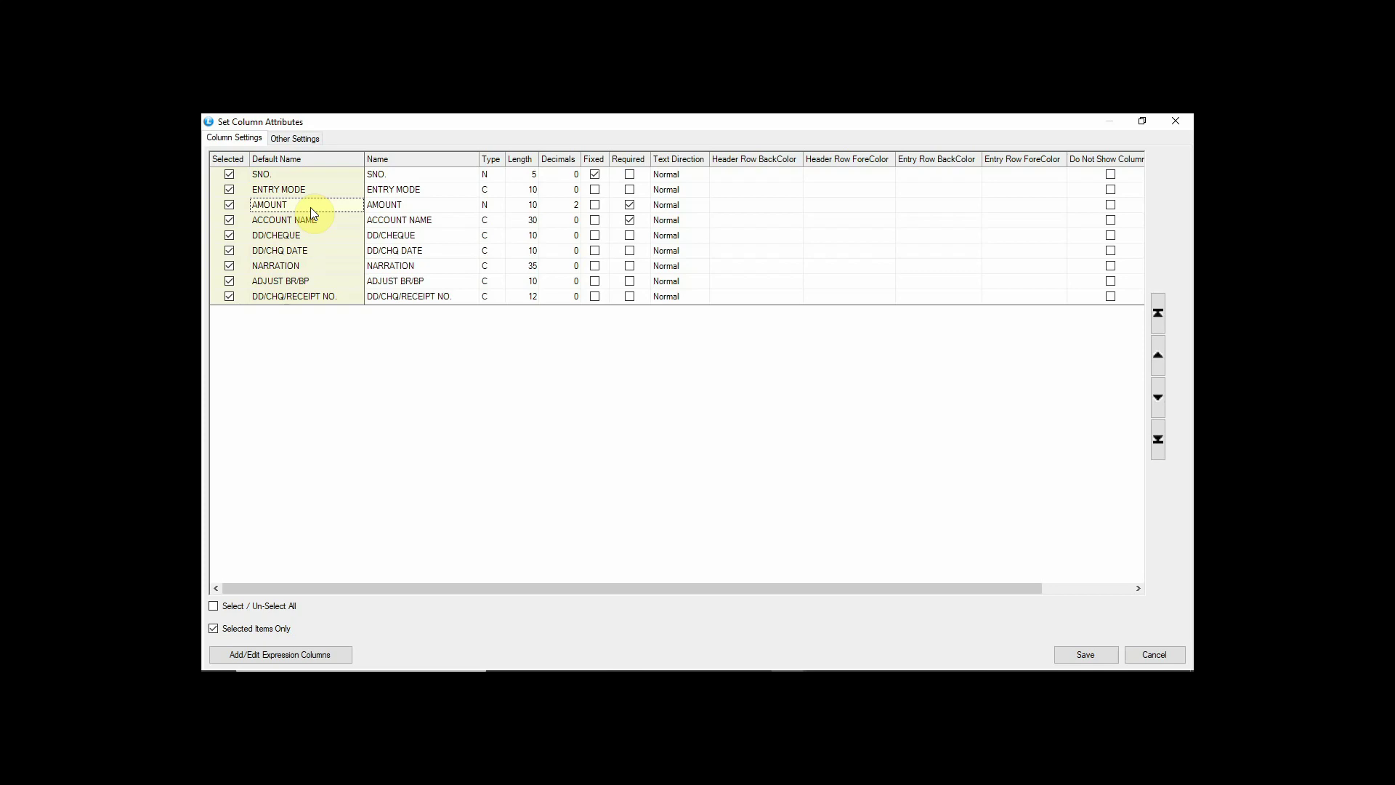
{"action": "left_click", "coordinate": [1160, 398]}
{"action": "left_click", "coordinate": [1159, 400]}
{"action": "left_click", "coordinate": [1159, 400]}
{"action": "left_click", "coordinate": [1158, 400]}
{"action": "left_click", "coordinate": [1158, 400]}
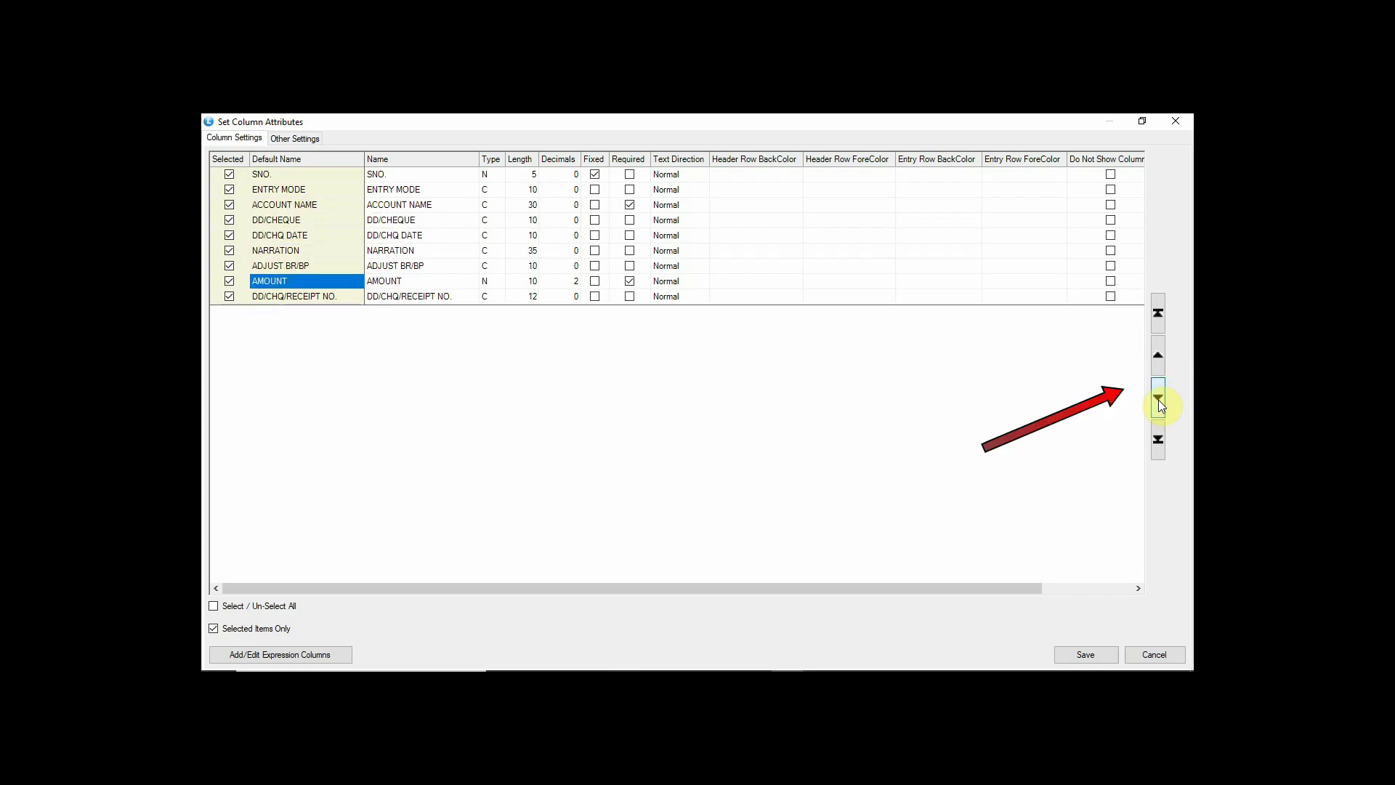
{"action": "left_click", "coordinate": [1158, 400]}
{"action": "left_click", "coordinate": [1098, 655]}
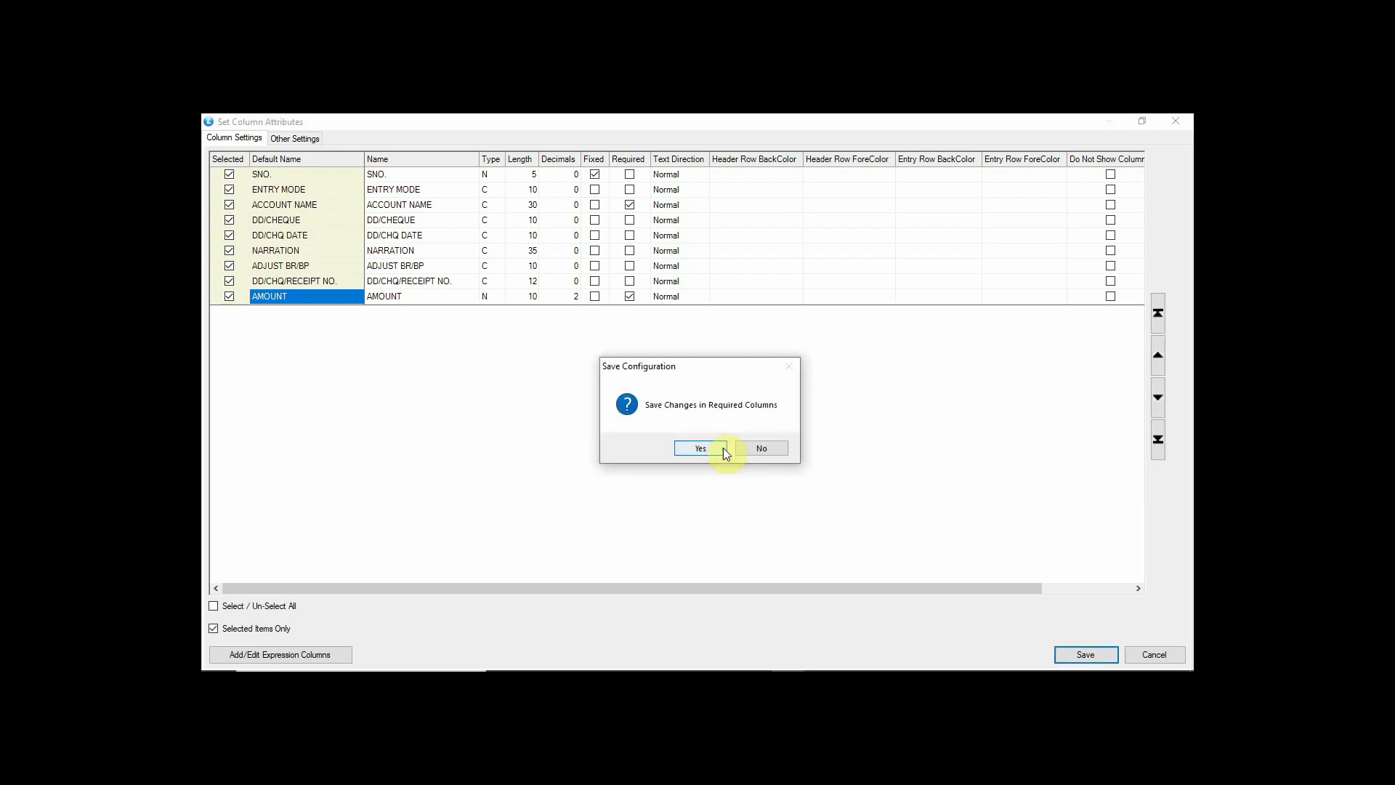
{"action": "left_click", "coordinate": [723, 448]}
{"action": "left_click", "coordinate": [1113, 226]}
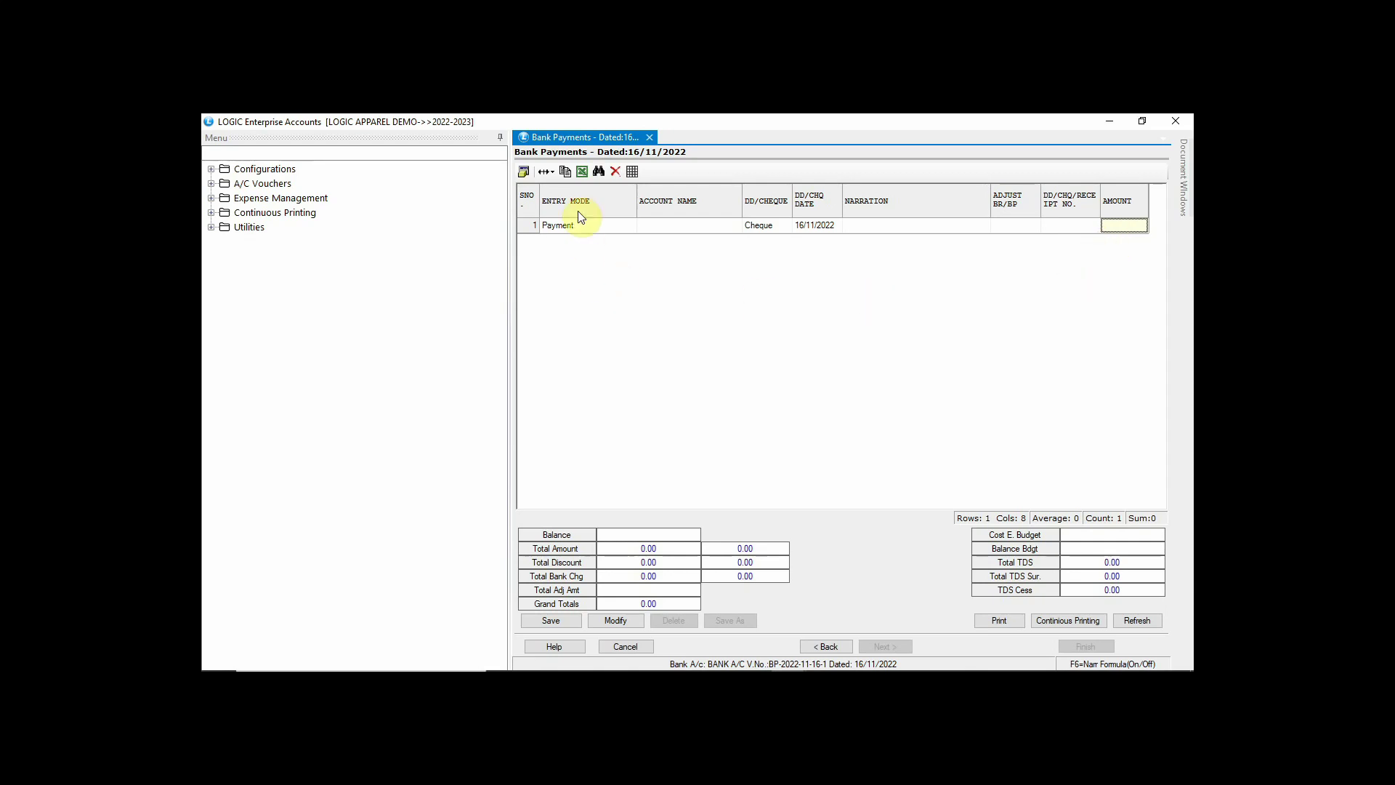
Step: Try the grid's Resize options: fit on screen, fit to contents, user default, and default widths
{"action": "left_click", "coordinate": [545, 176]}
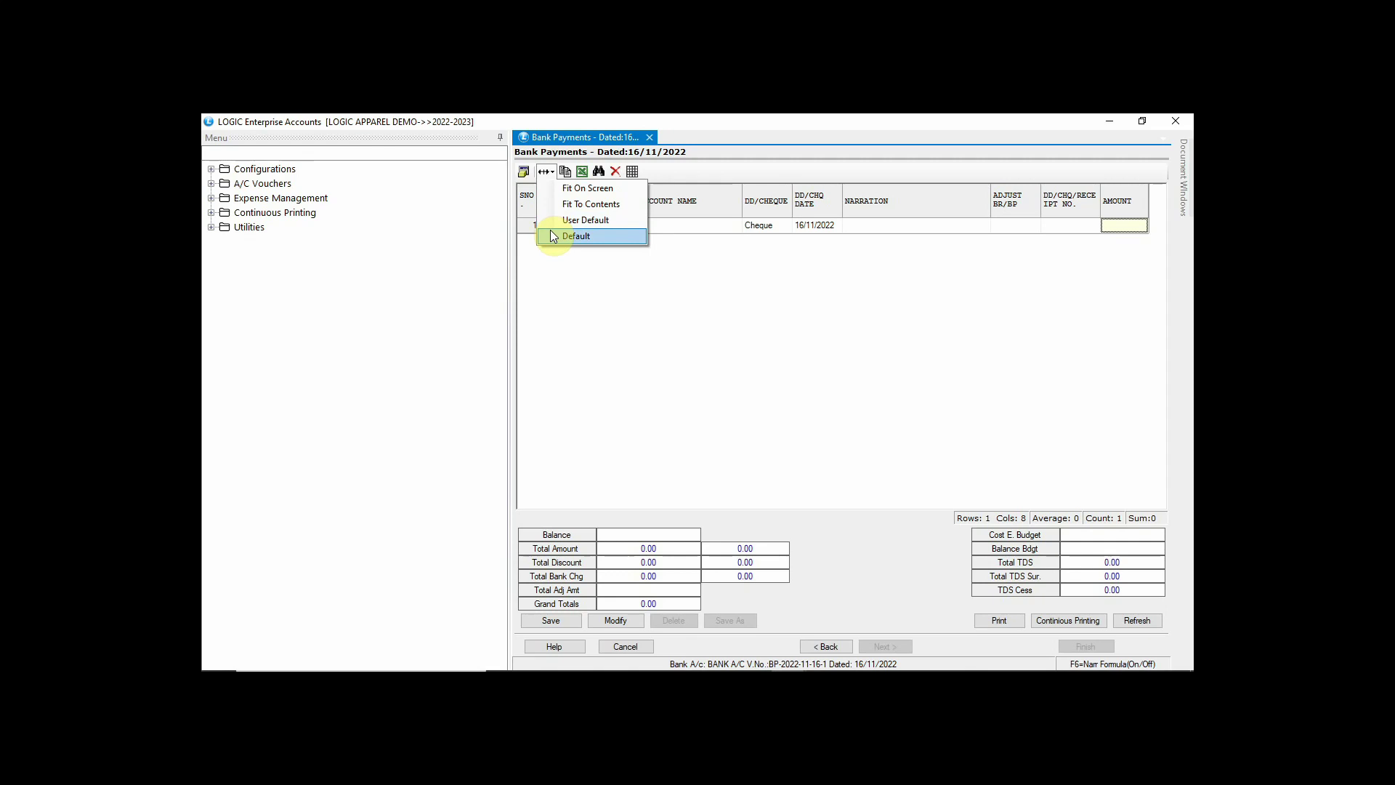
{"action": "left_click", "coordinate": [565, 189]}
{"action": "left_click", "coordinate": [548, 173]}
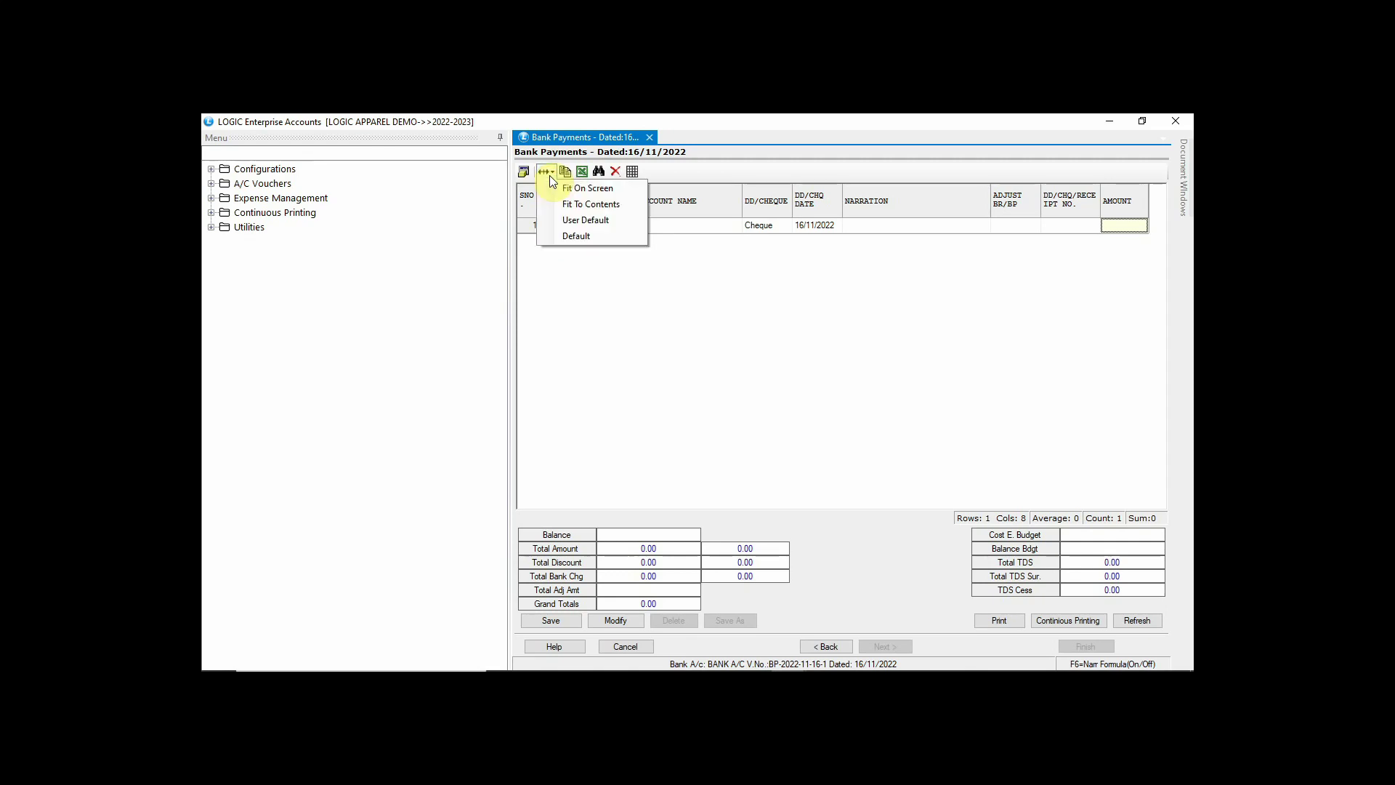
{"action": "left_click", "coordinate": [557, 204]}
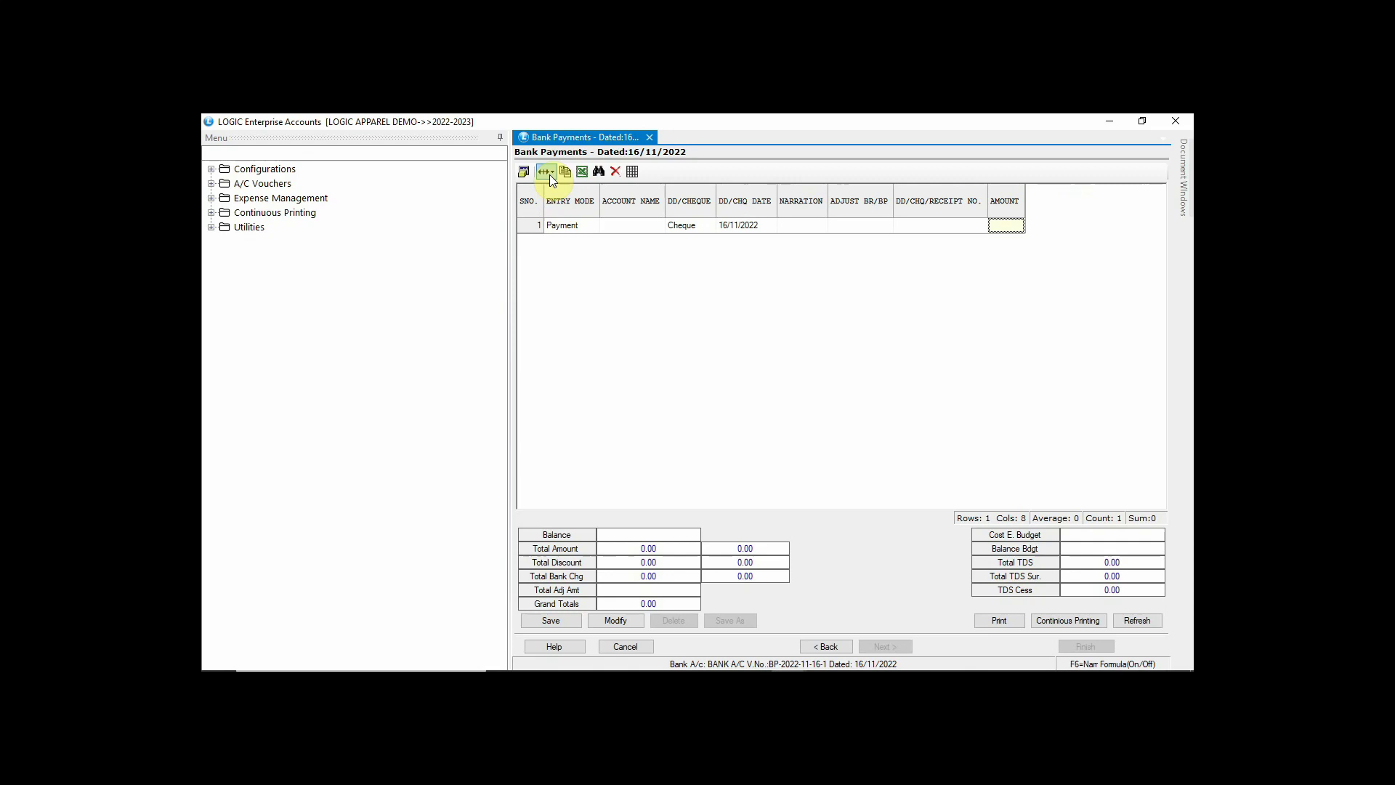
{"action": "left_click", "coordinate": [548, 173]}
{"action": "left_click", "coordinate": [557, 218]}
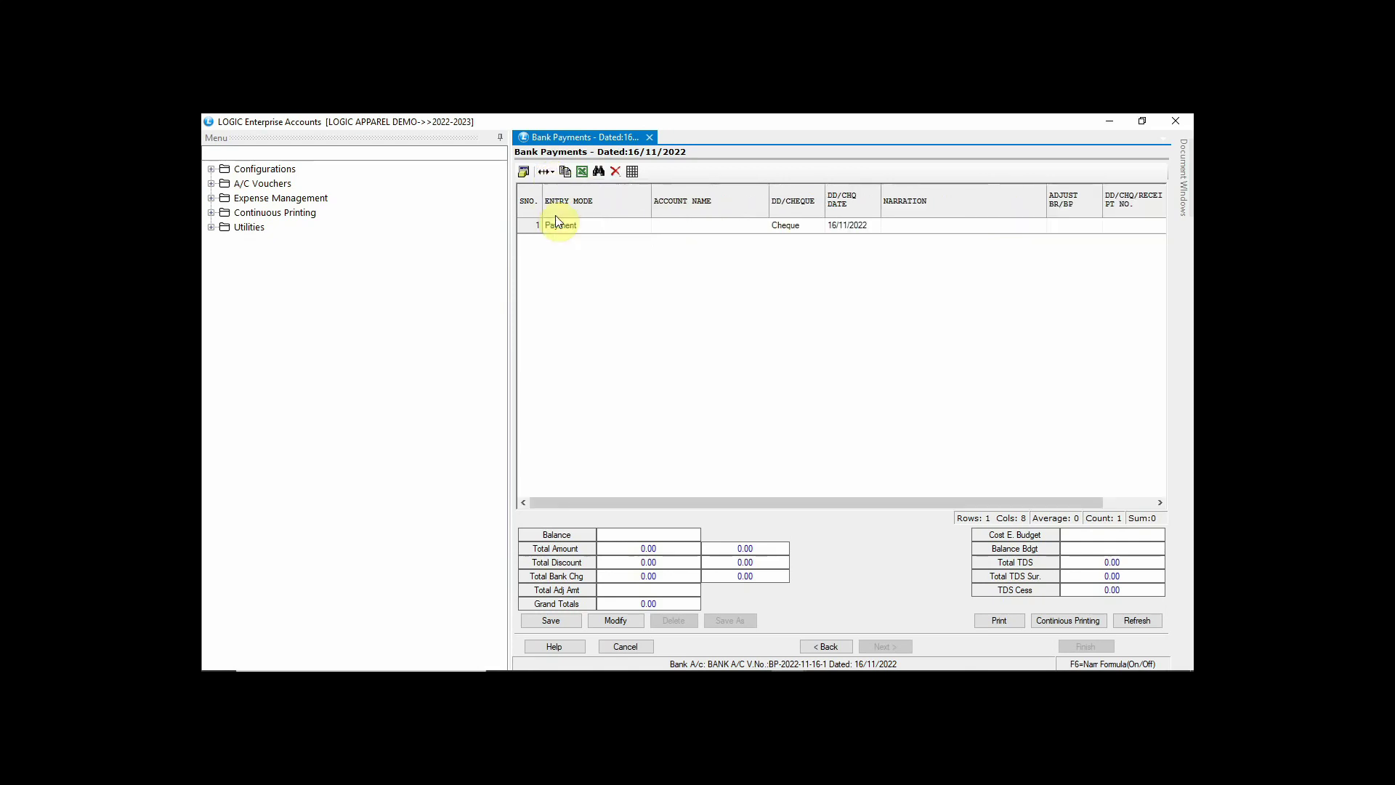
{"action": "left_click", "coordinate": [547, 174]}
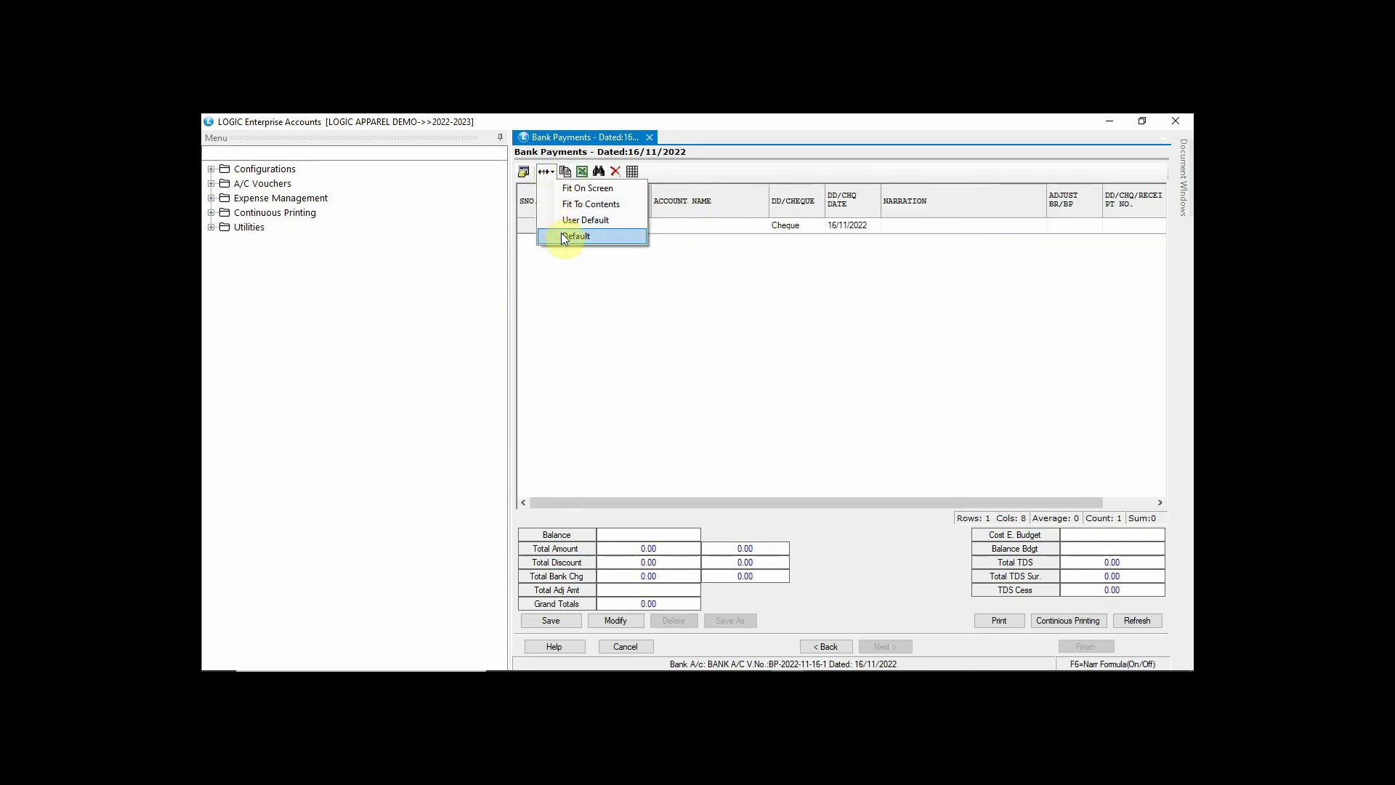
{"action": "left_click", "coordinate": [562, 234]}
Step: Fit all columns on screen and readjust the ACCOUNT NAME column width
{"action": "left_click", "coordinate": [547, 174]}
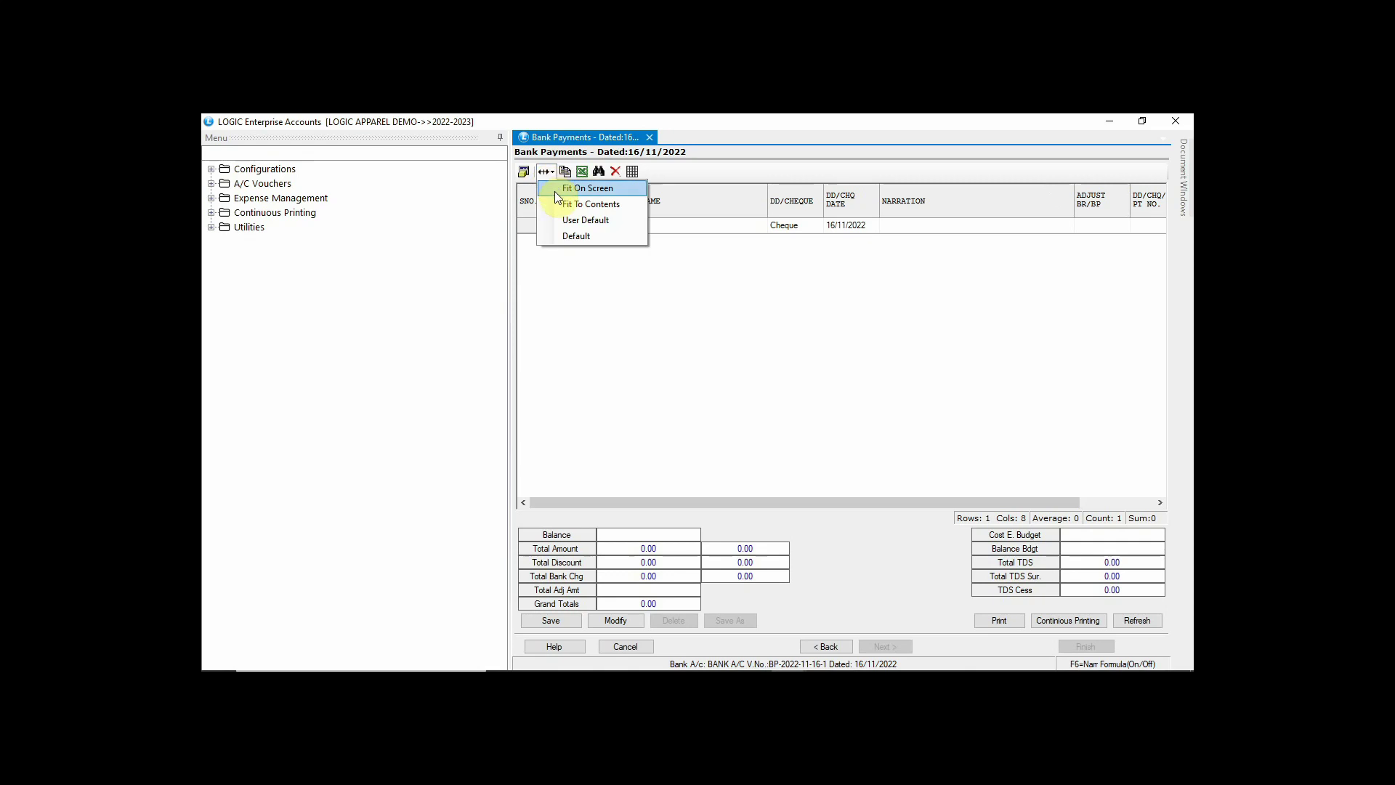
{"action": "left_click", "coordinate": [557, 190]}
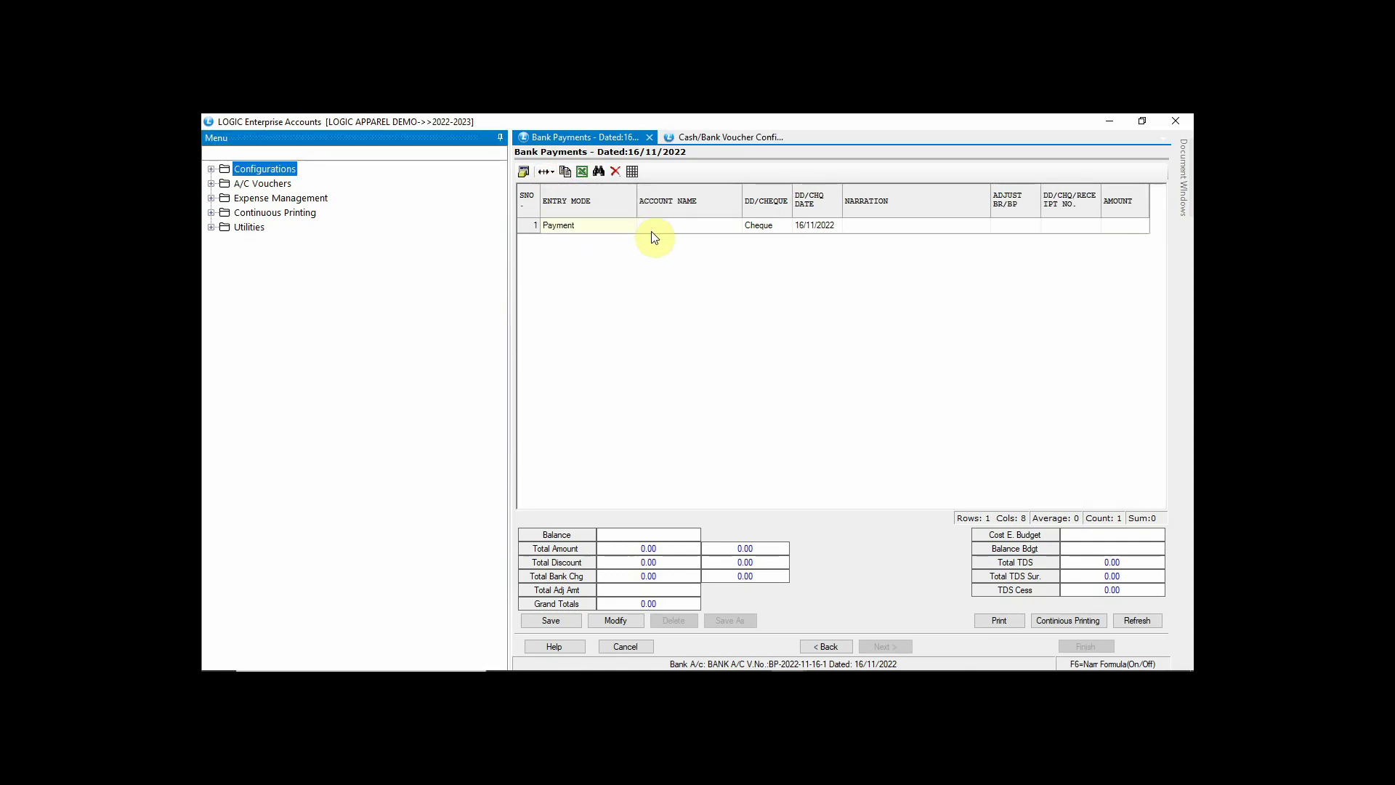
{"action": "mouse_move", "coordinate": [741, 214]}
{"action": "left_mouse_down"}
{"action": "mouse_move", "coordinate": [710, 213]}
{"action": "mouse_move", "coordinate": [739, 221]}
{"action": "left_mouse_up"}
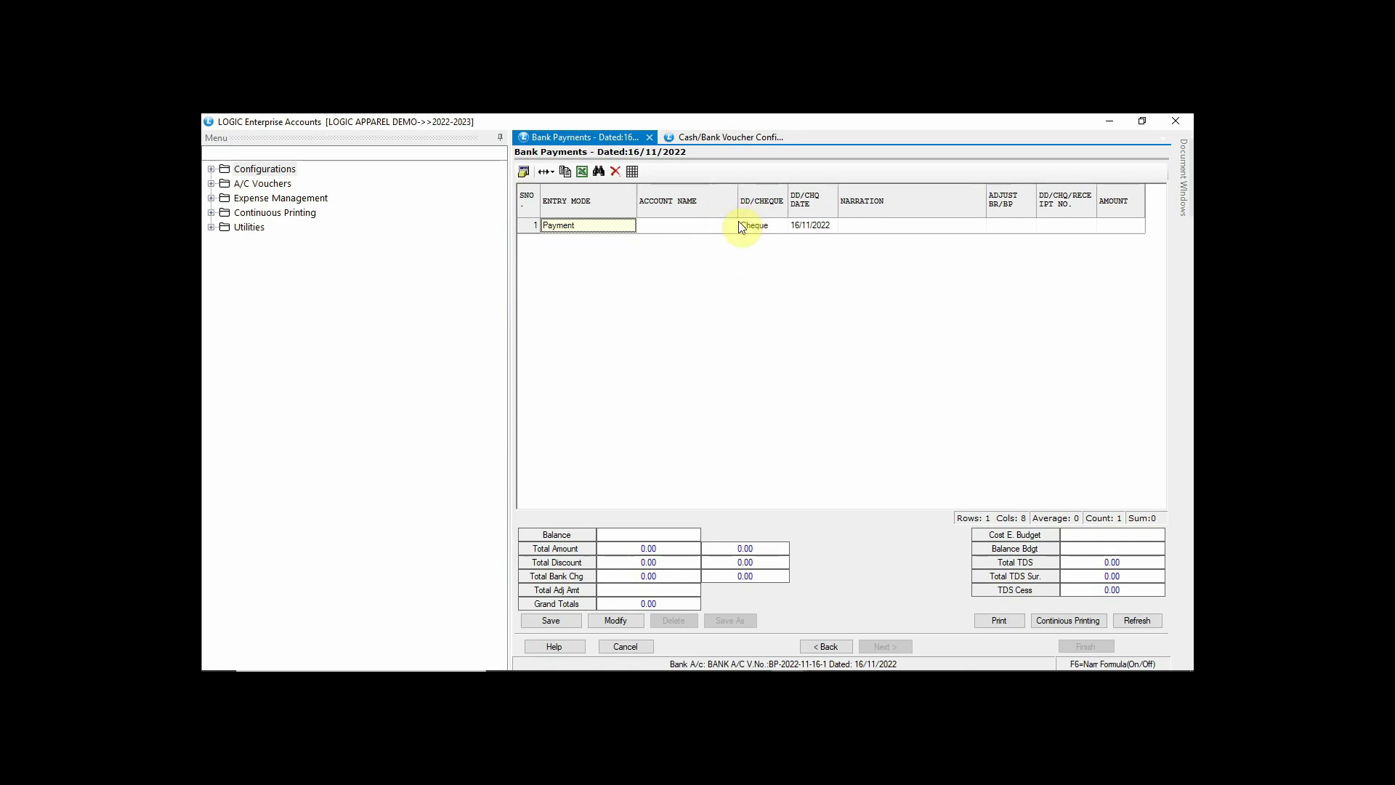
{"action": "left_click", "coordinate": [723, 230]}
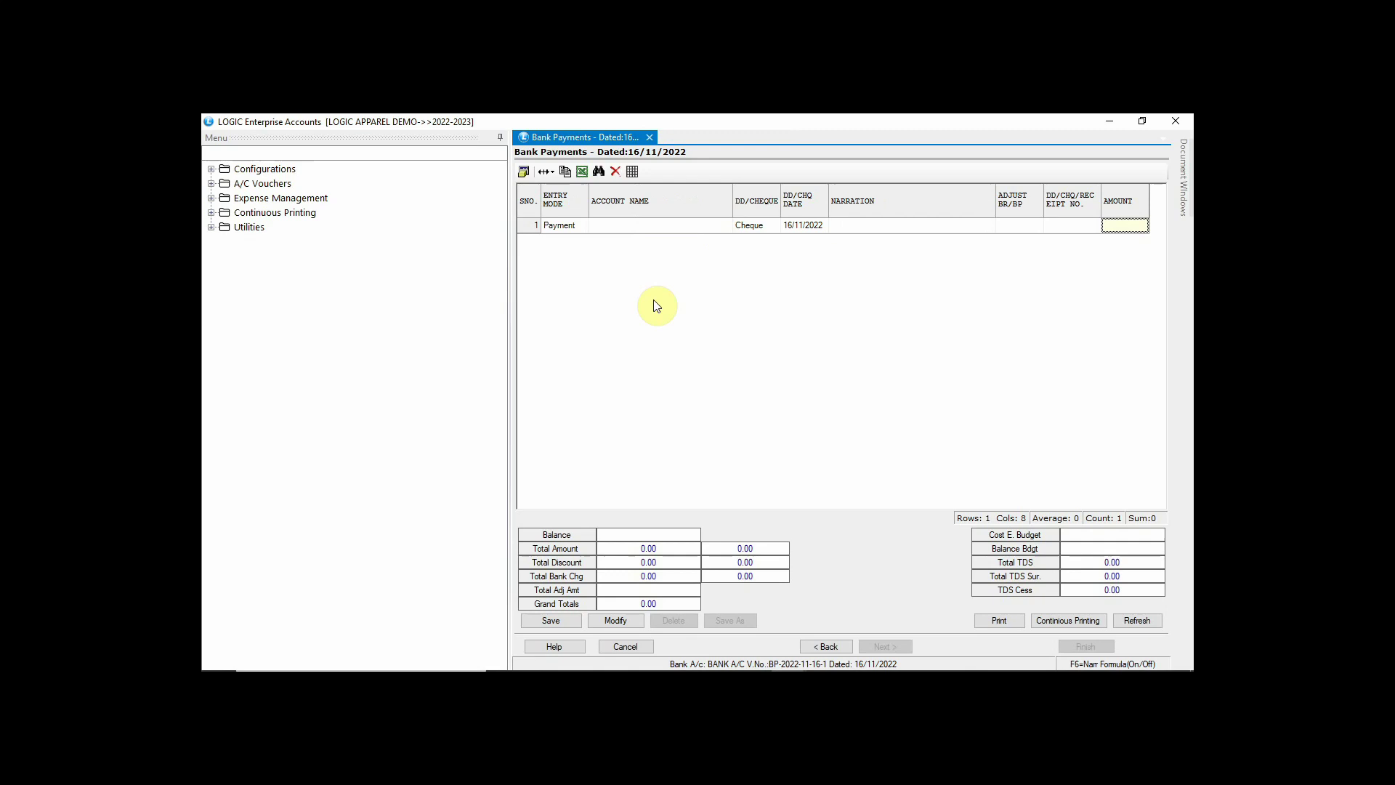
Step: Go back and open Column Locks under Cash/Bank Voucher Configuration's Other Options-1
{"action": "left_click", "coordinate": [830, 646]}
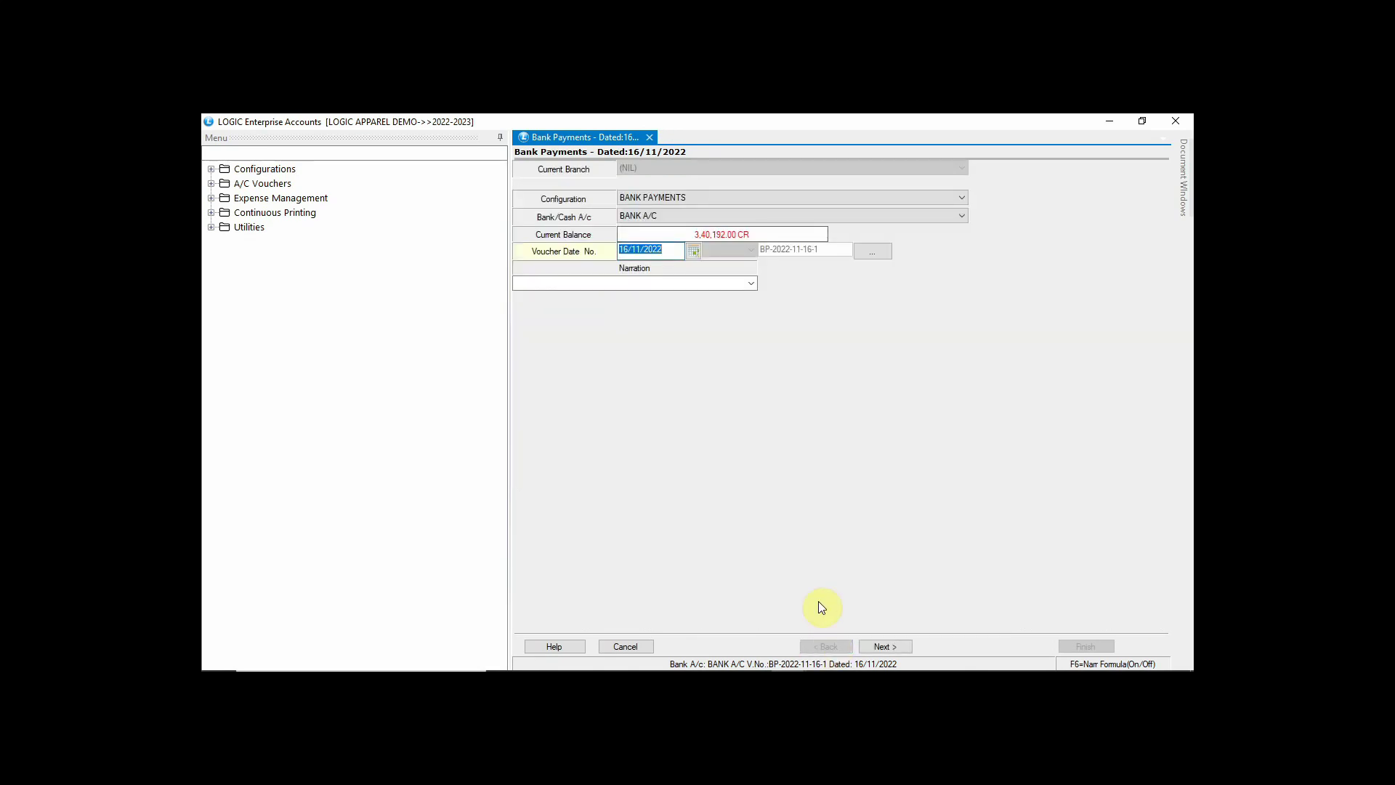
{"action": "left_click", "coordinate": [212, 181]}
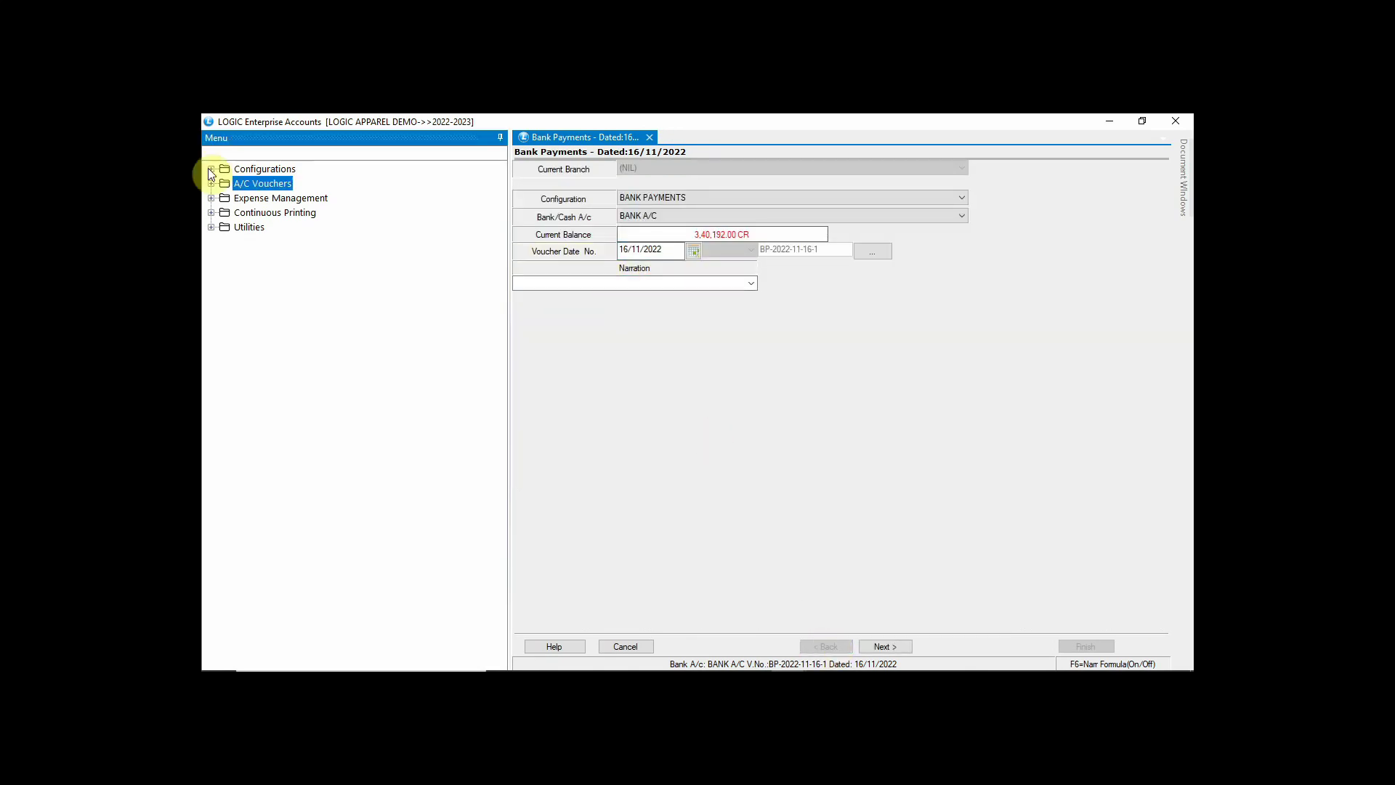
{"action": "left_click", "coordinate": [213, 172]}
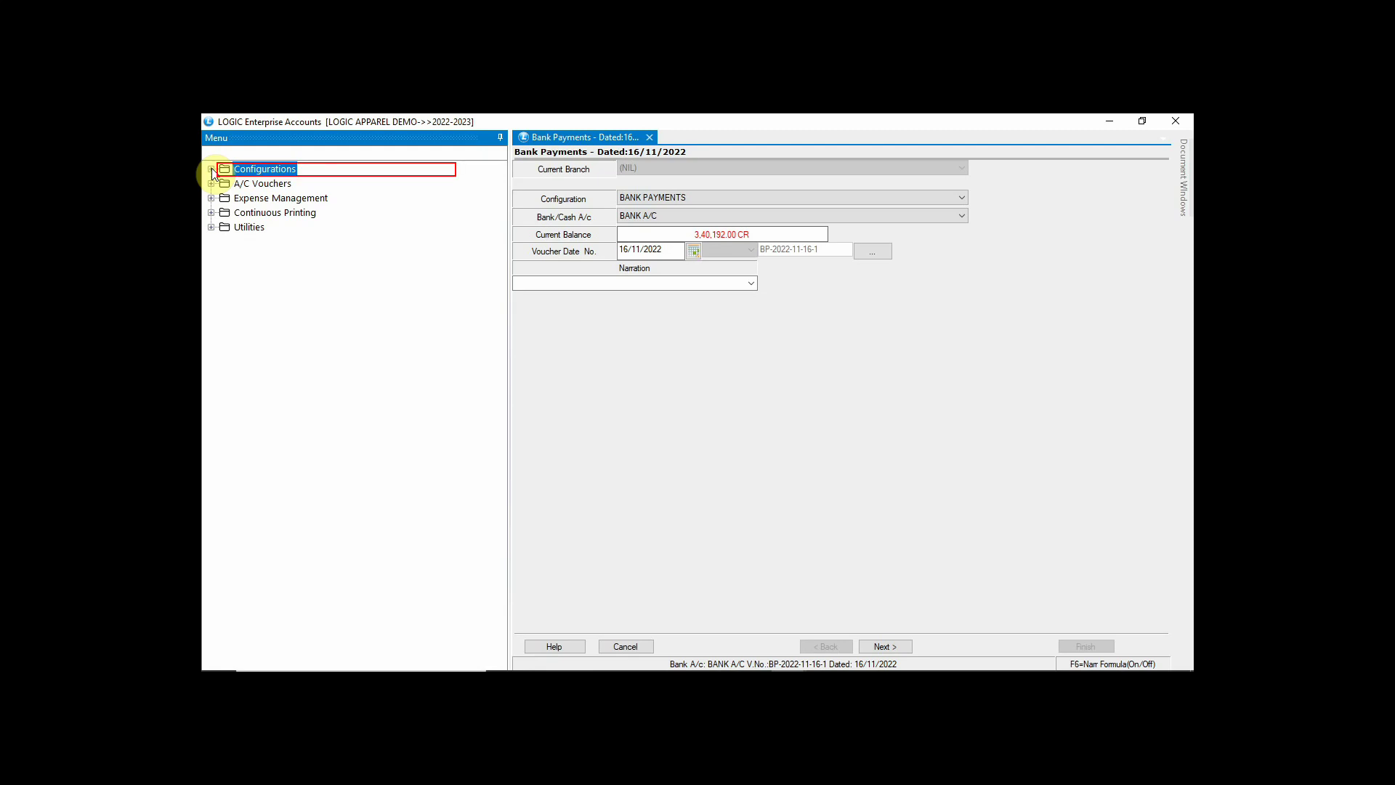
{"action": "left_click", "coordinate": [212, 170]}
{"action": "left_click", "coordinate": [266, 229]}
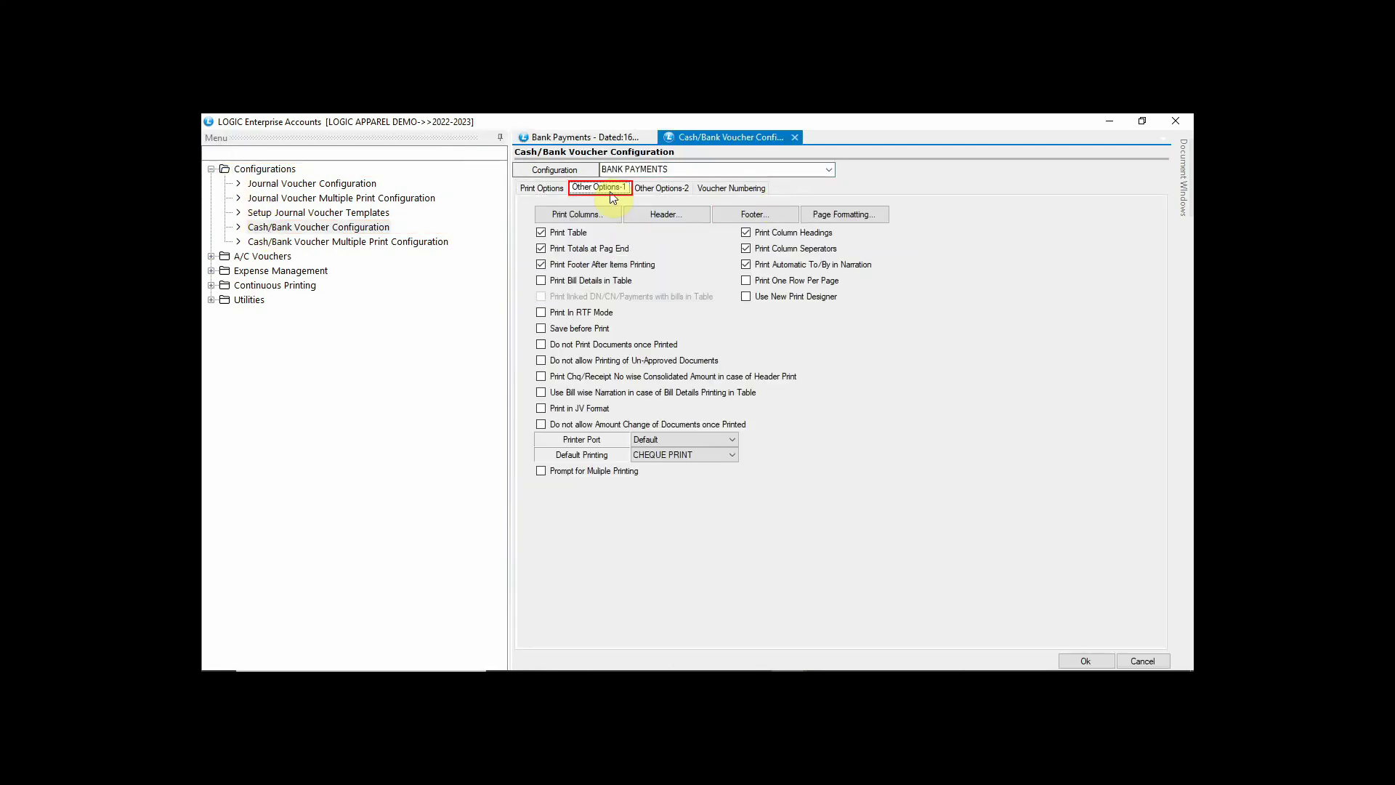
{"action": "left_click", "coordinate": [598, 188]}
{"action": "left_click", "coordinate": [590, 215]}
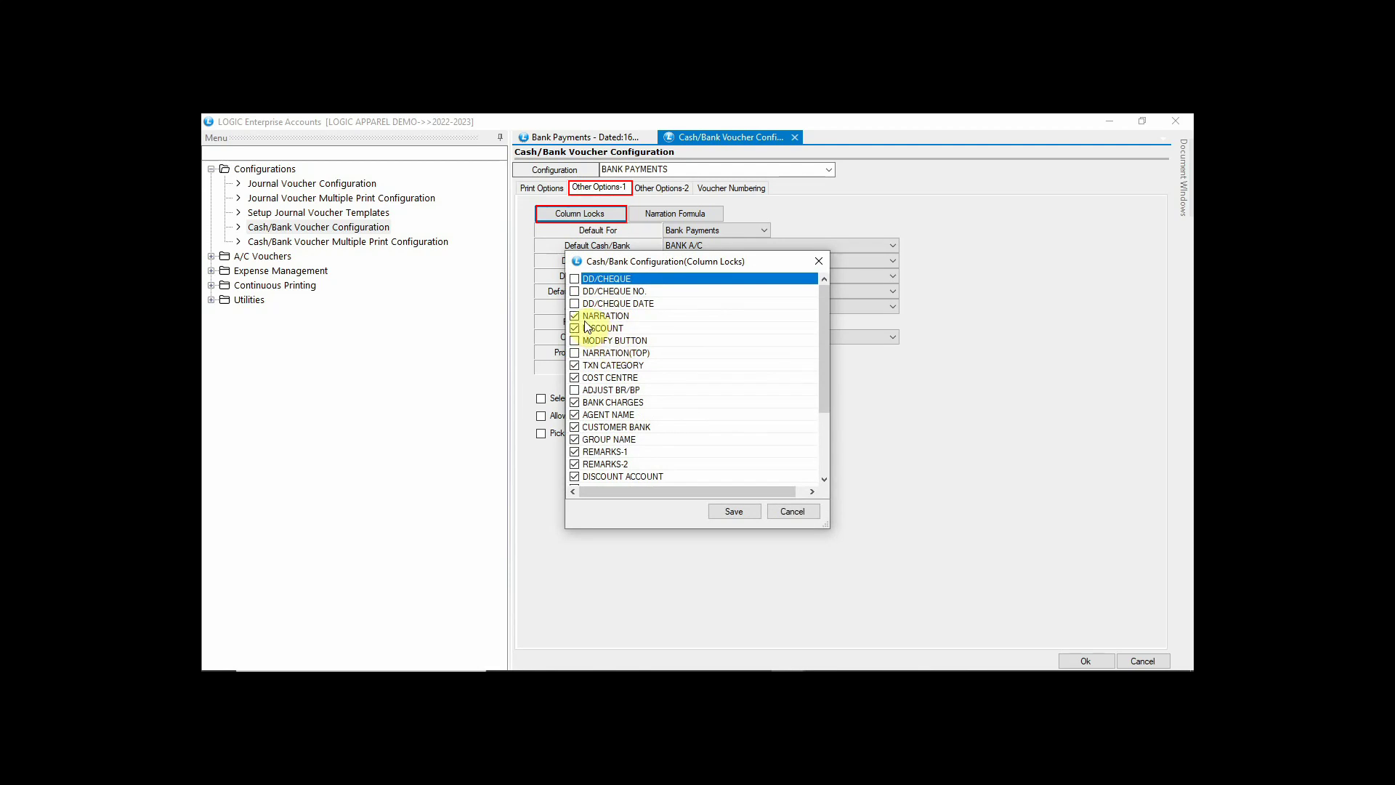
Step: Uncheck REMARKS-1, save the configuration, and go to the new Remarks-1 field in Bank Payments
{"action": "left_click", "coordinate": [576, 452]}
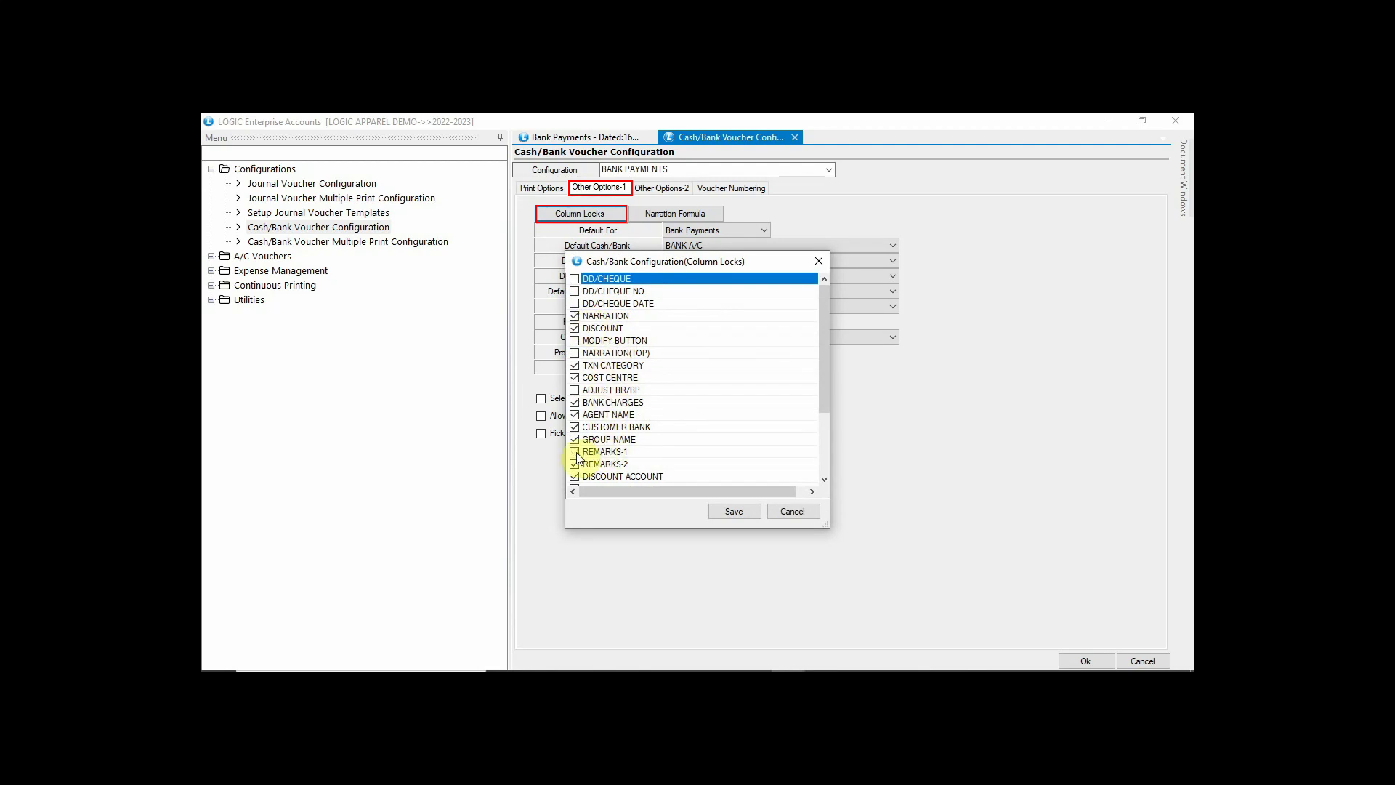
{"action": "left_click", "coordinate": [723, 514]}
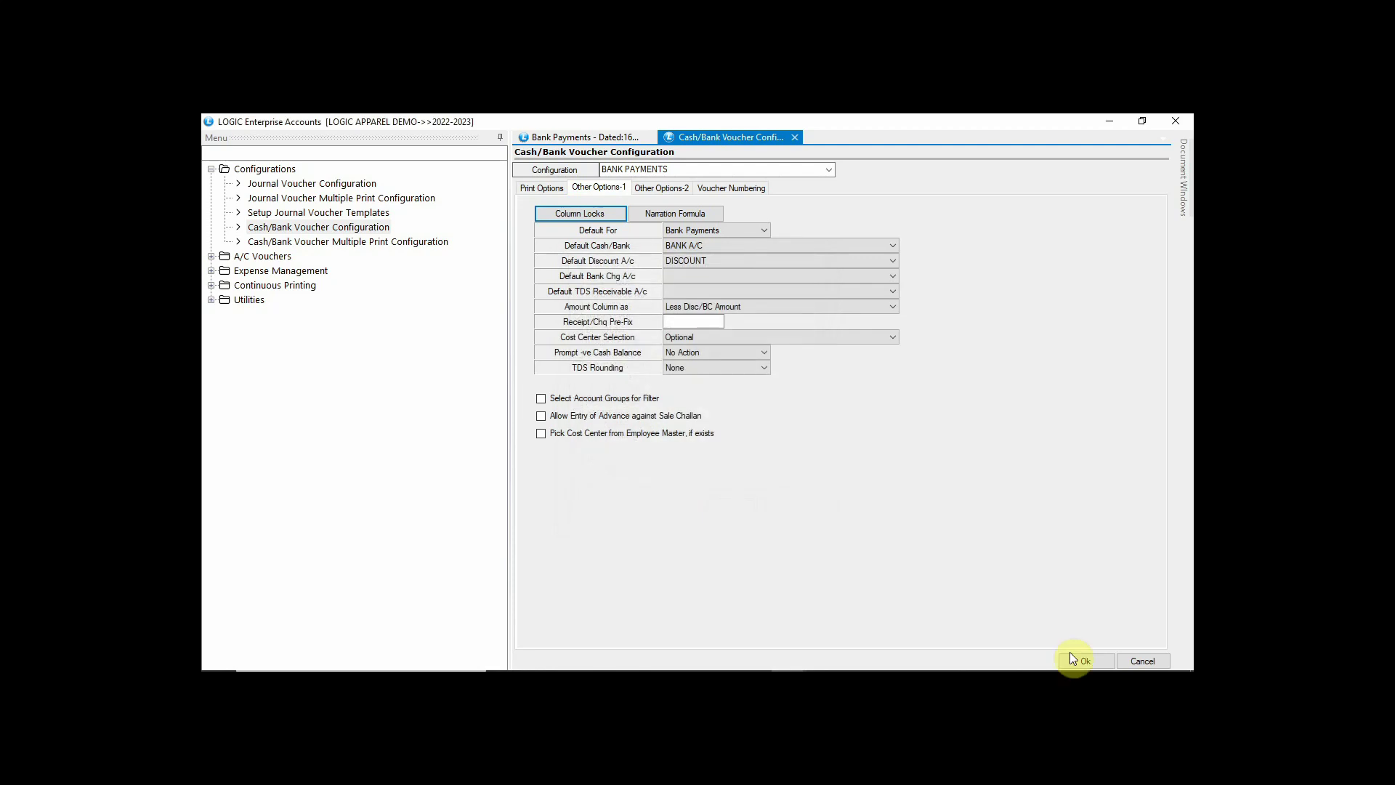
{"action": "left_click", "coordinate": [1071, 658]}
{"action": "left_click", "coordinate": [674, 448]}
{"action": "left_click", "coordinate": [580, 144]}
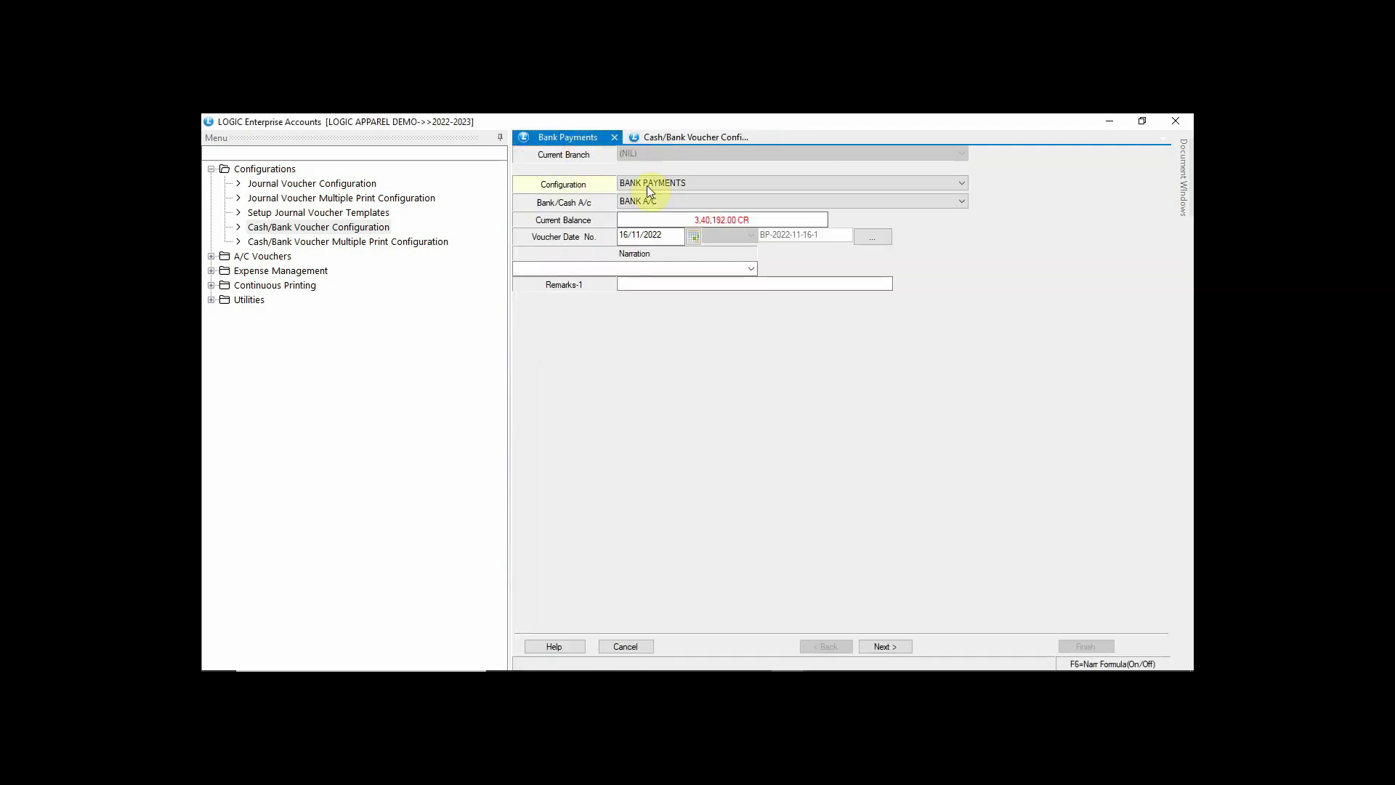
{"action": "left_click", "coordinate": [706, 284]}
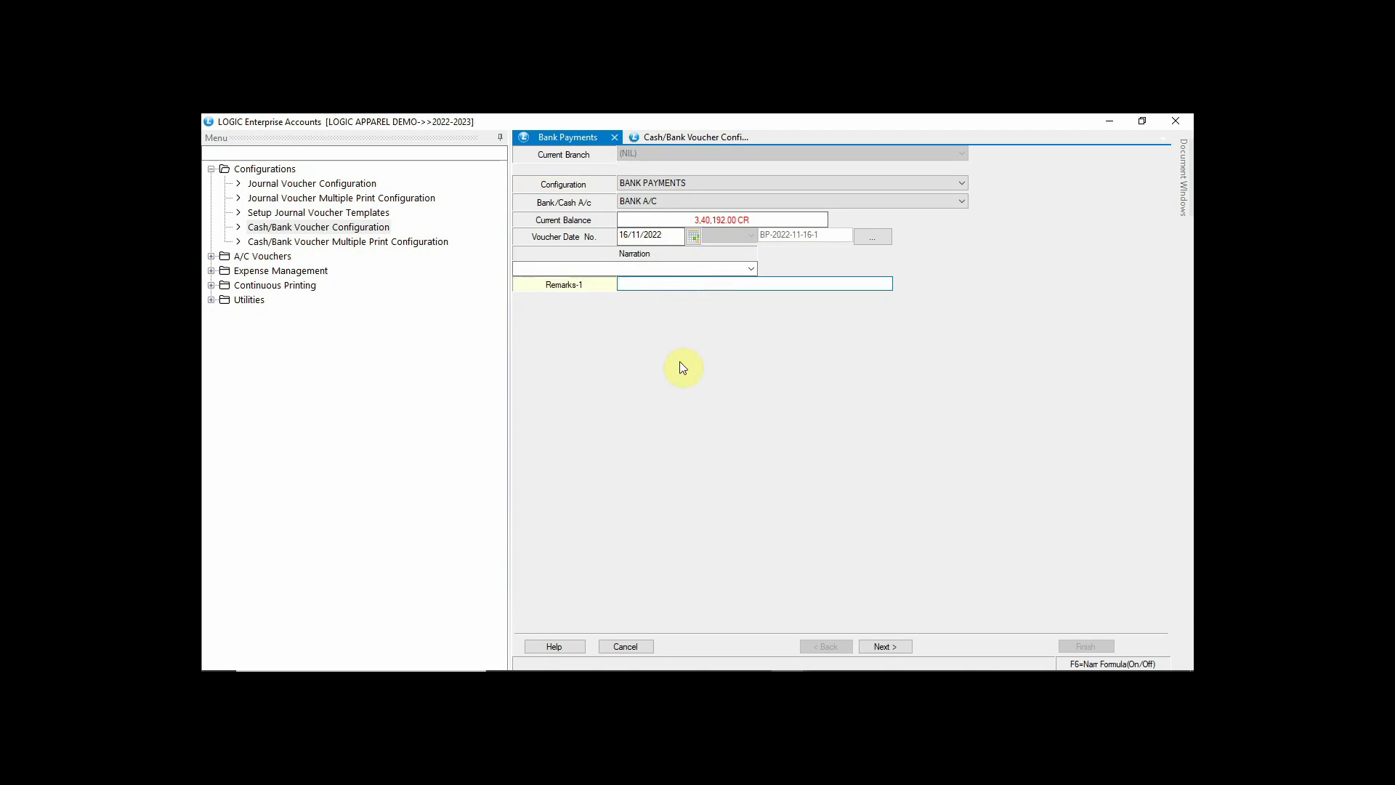
Step: Pay AARTI CREATIONS with narration 'payment of aarti creation', adjusting it against the pending bills
{"action": "key", "text": "Return"}
{"action": "key", "text": "Return"}
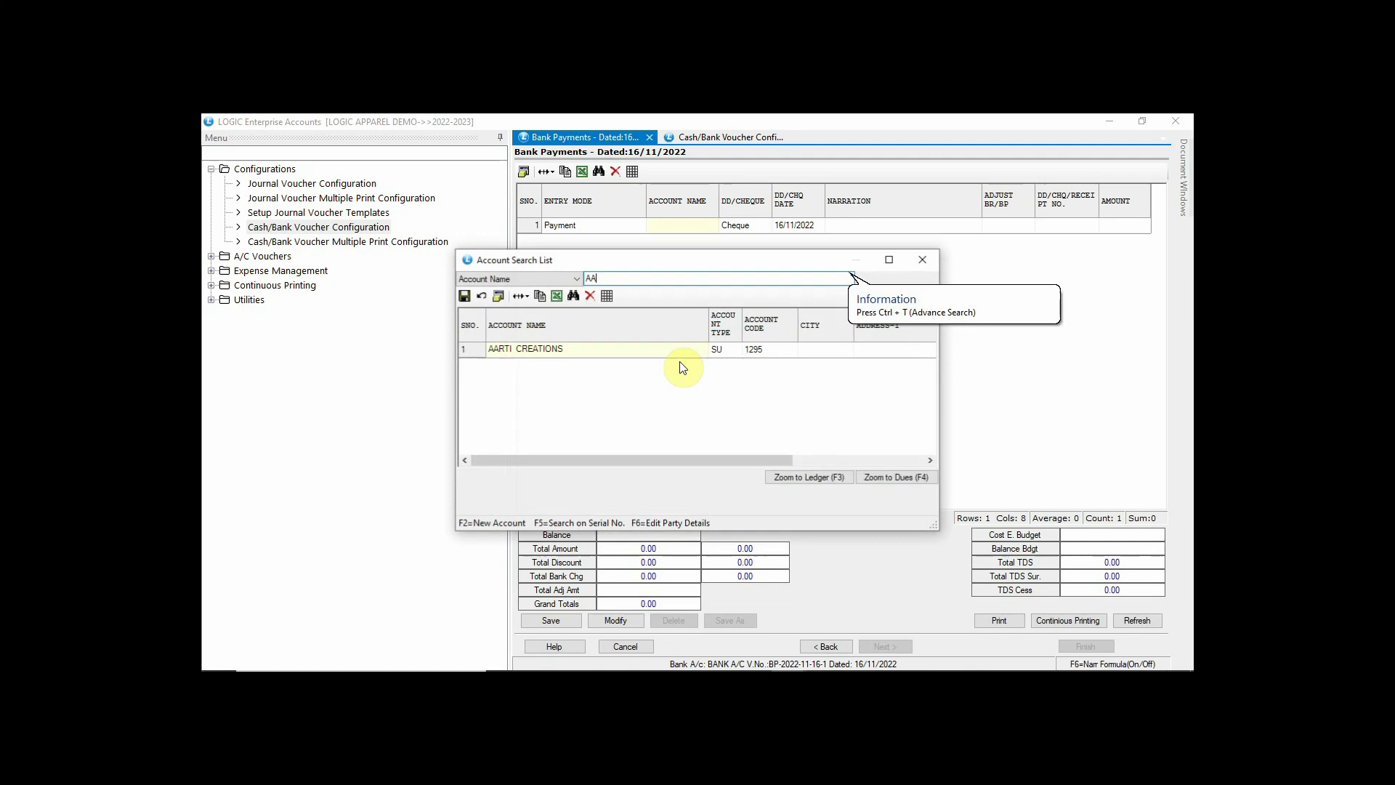
{"action": "key", "text": "Return"}
{"action": "key", "text": "Return"}
{"action": "key", "text": "Return"}
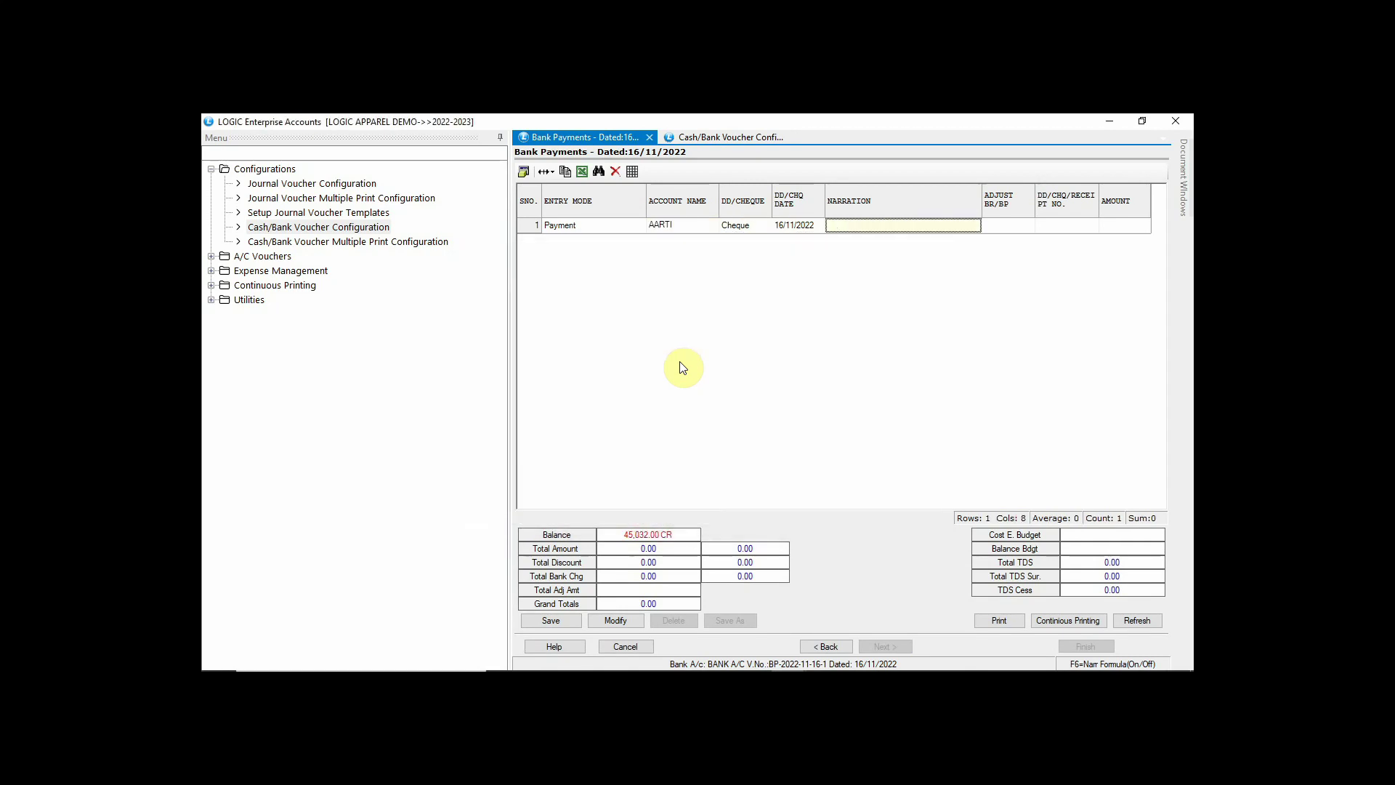
{"action": "type", "text": "payment of aarti creation"}
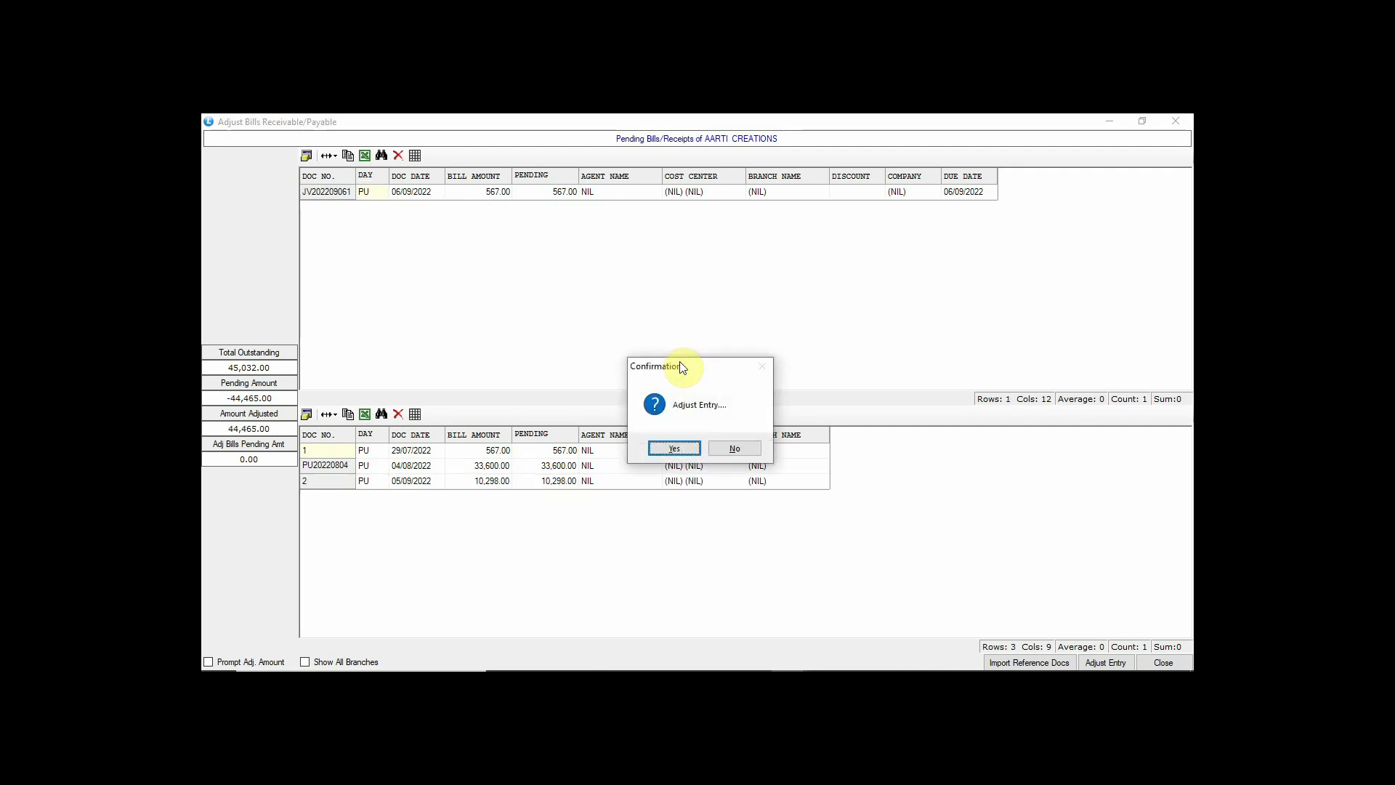
{"action": "key", "text": "Return"}
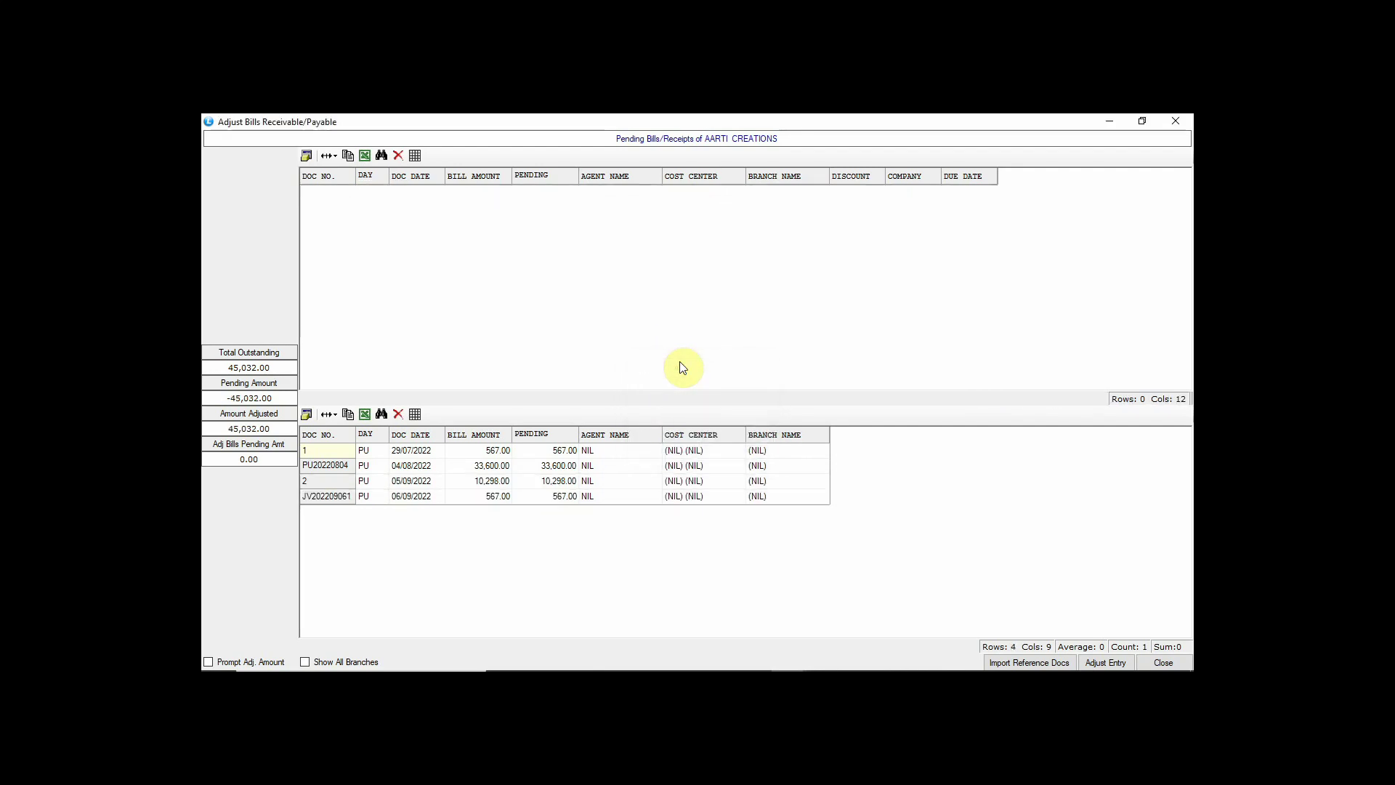
{"action": "left_click", "coordinate": [1170, 663]}
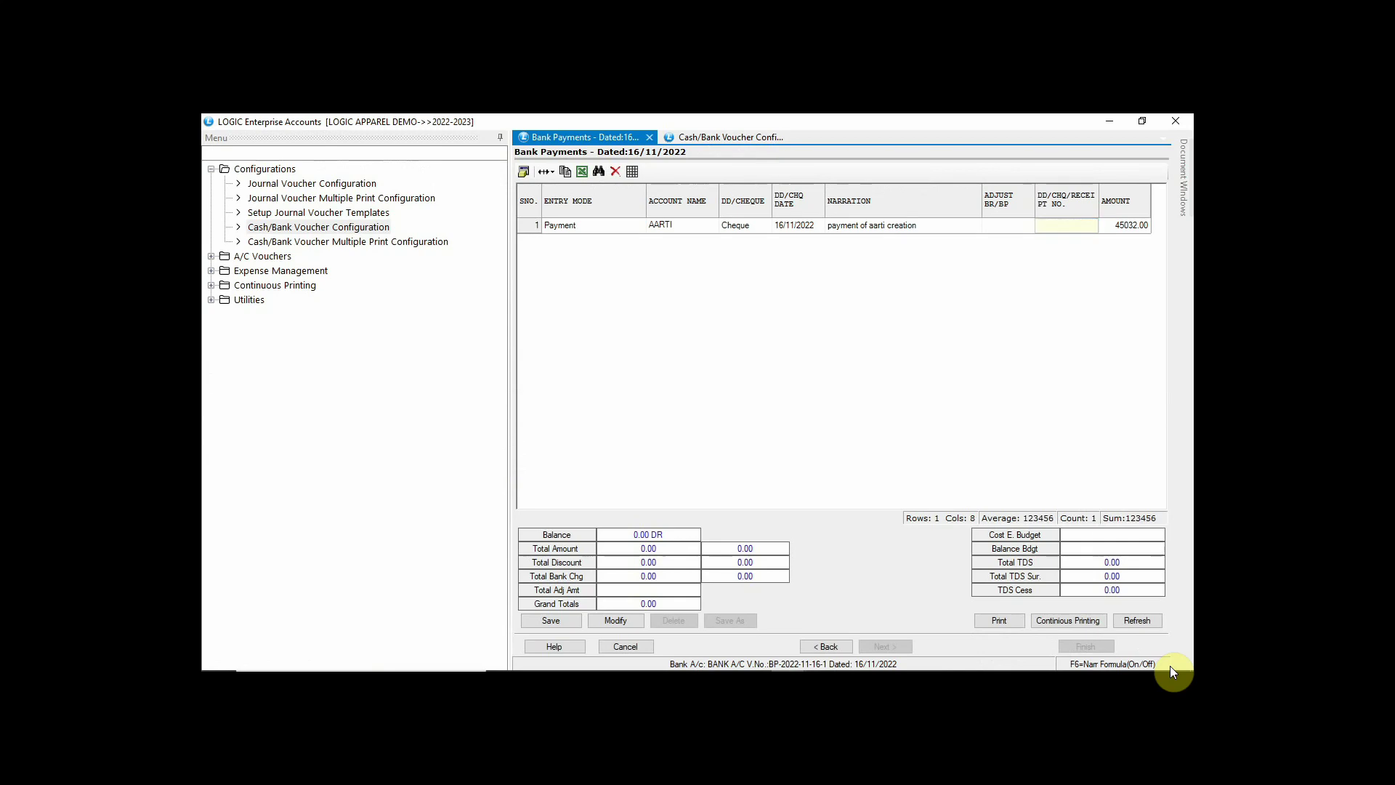
Step: Enter cheque number 236523 and save the 45,032.00 payment voucher
{"action": "type", "text": "236523"}
{"action": "key", "text": "Return"}
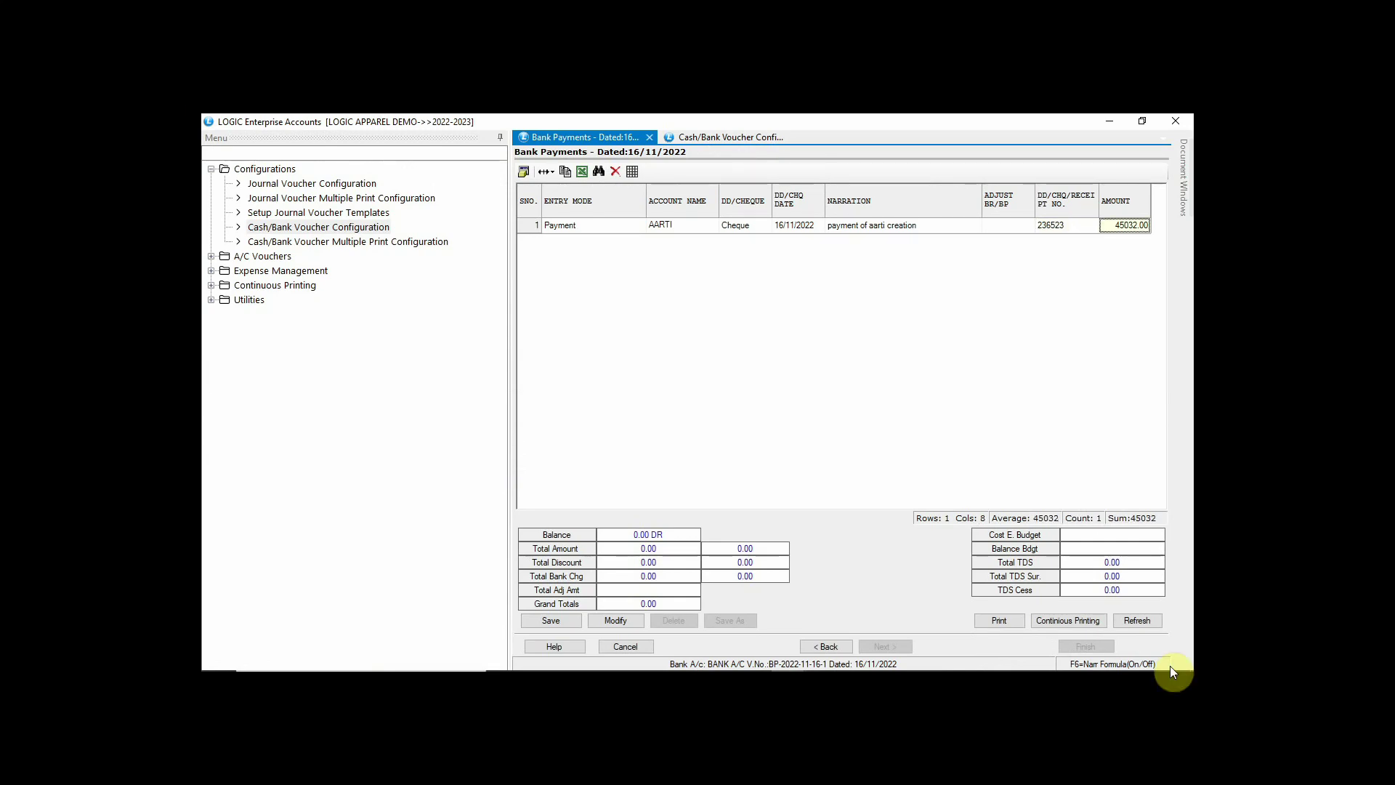
{"action": "key", "text": "Return"}
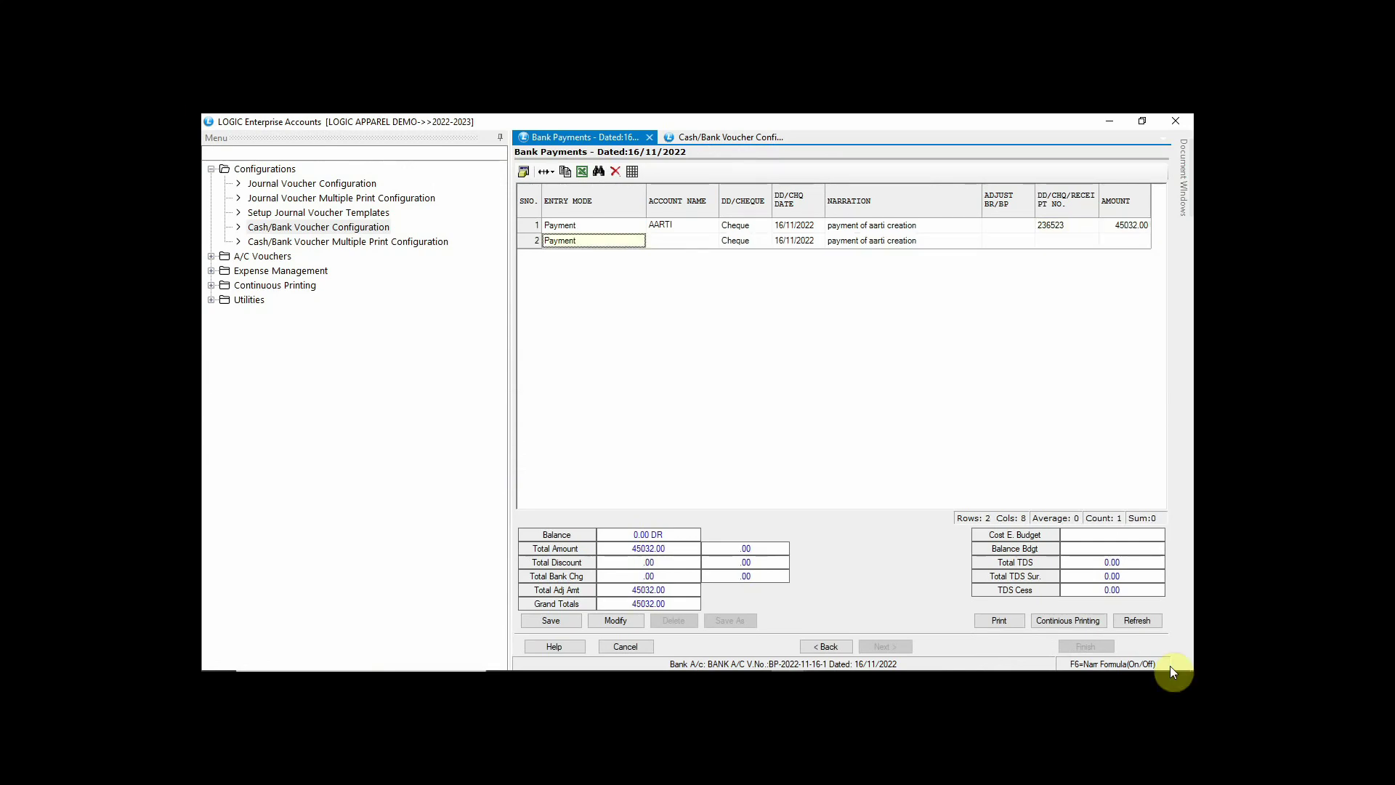
{"action": "left_click", "coordinate": [577, 617]}
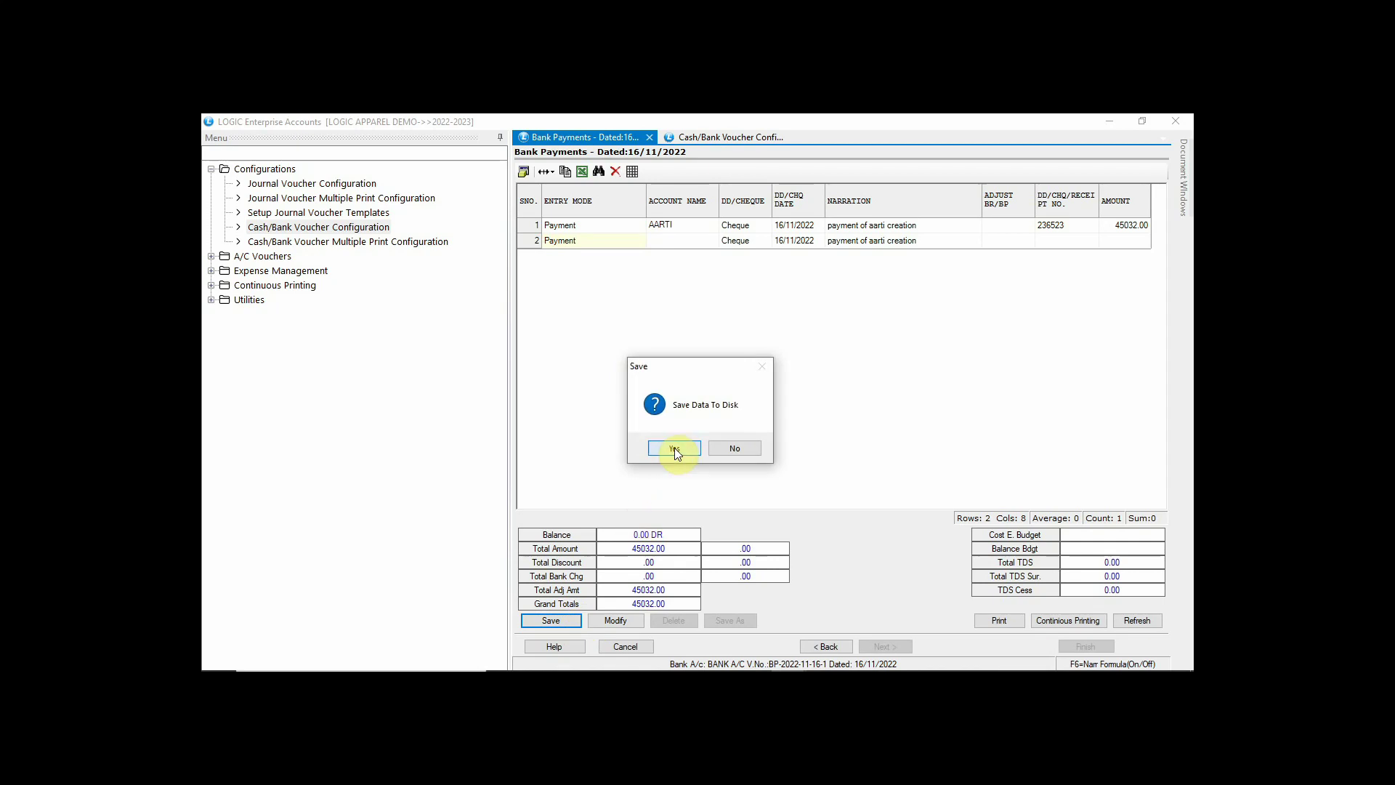
{"action": "left_click", "coordinate": [674, 447]}
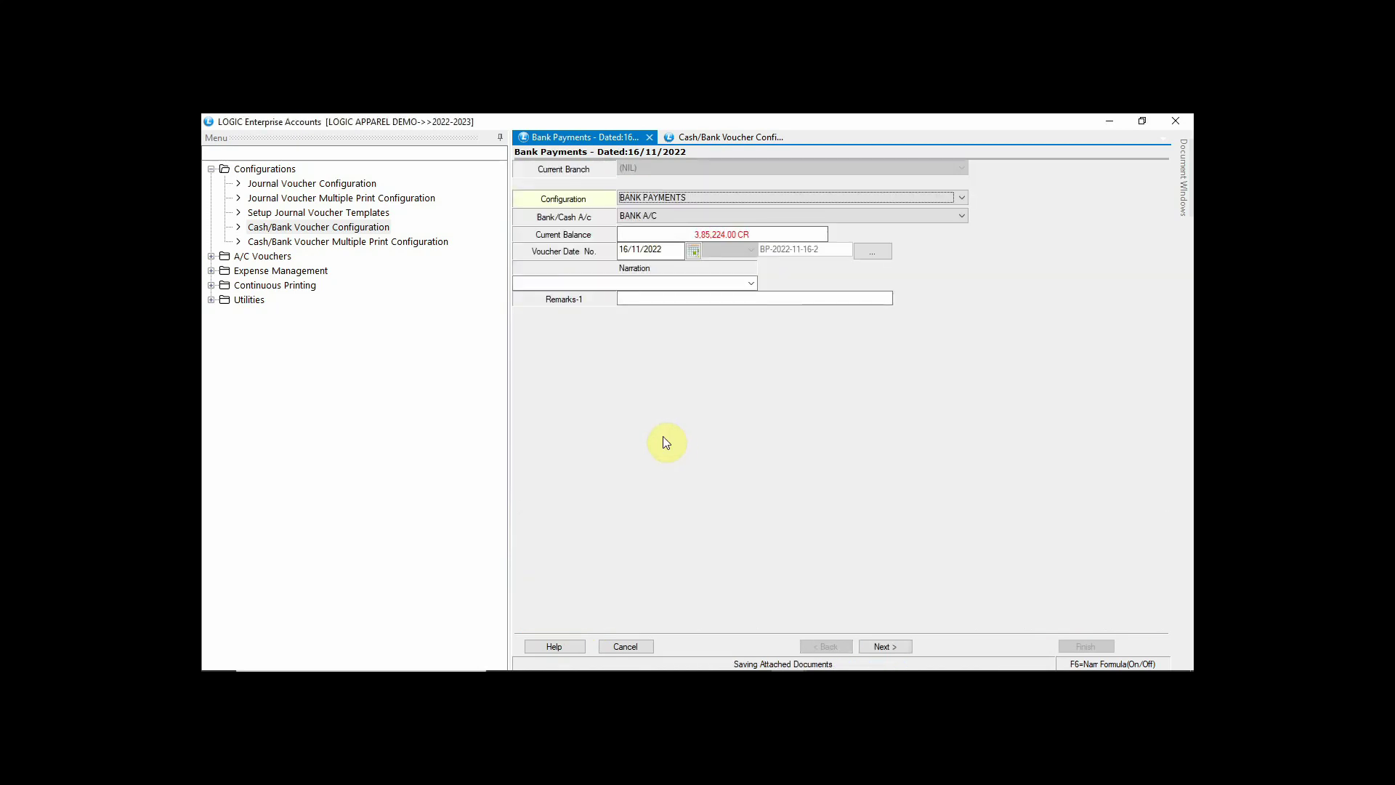